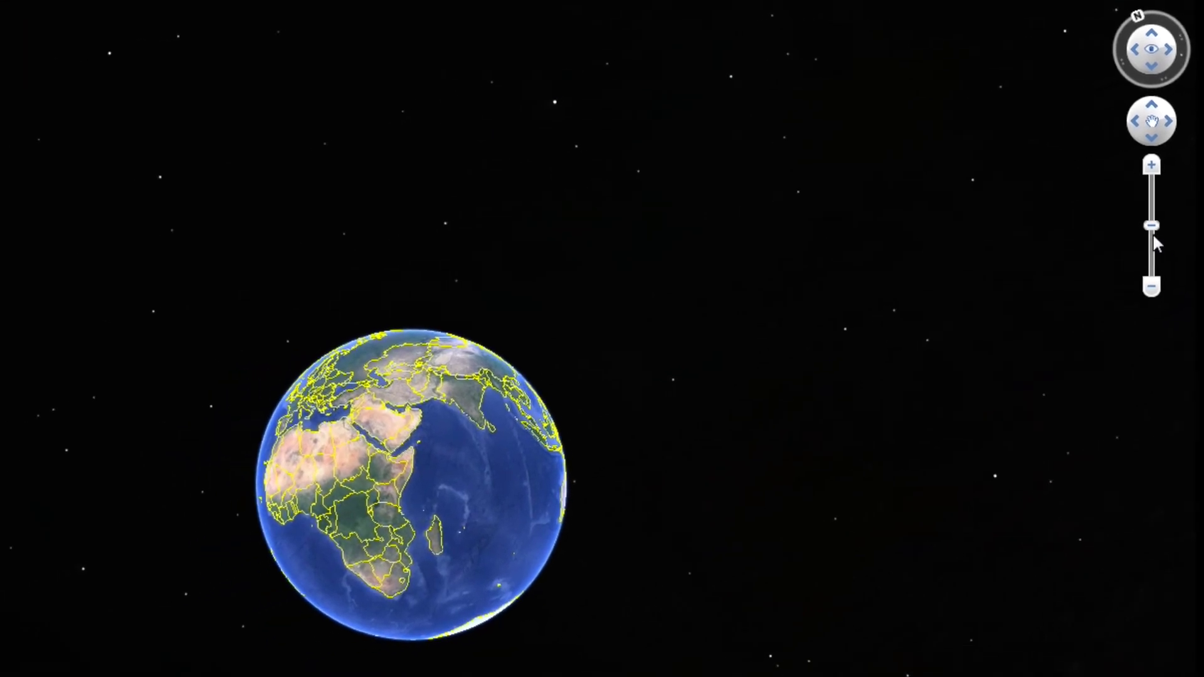
Zoom out to about 17,479 miles and reset north, turning the globe to face the Indian Ocean
mouse_move(1152, 226)
mouse_down()
mouse_move(1152, 266)
mouse_move(1162, 202)
mouse_move(1161, 227)
mouse_up()
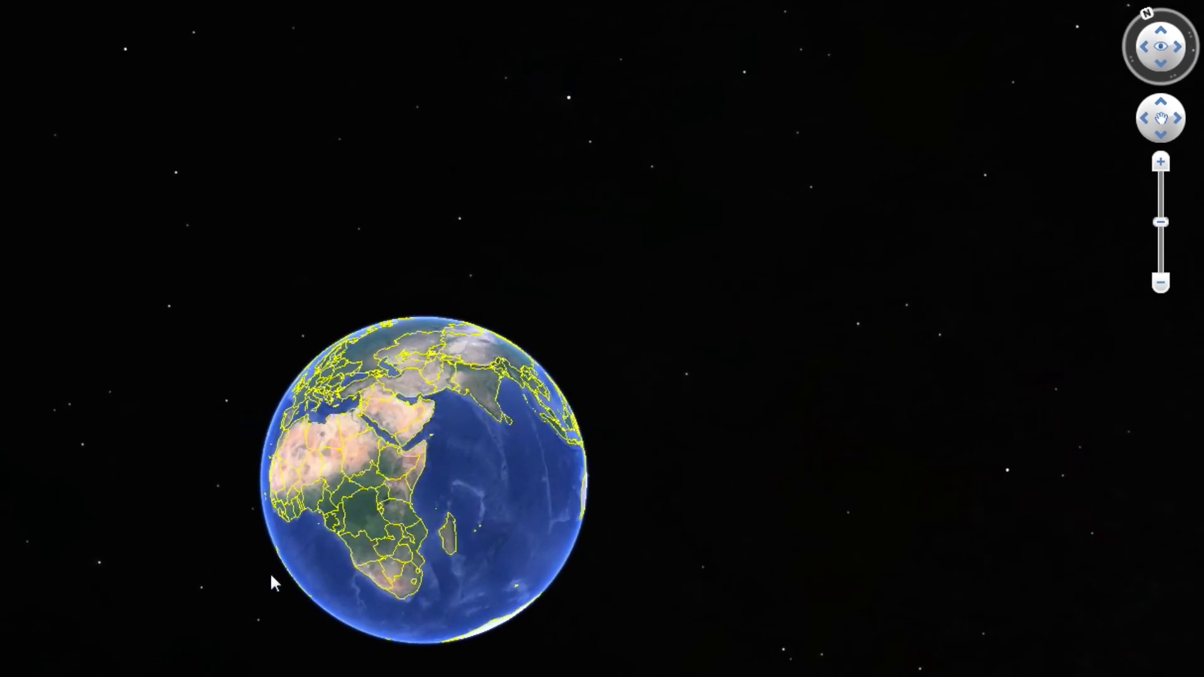
click(1161, 106)
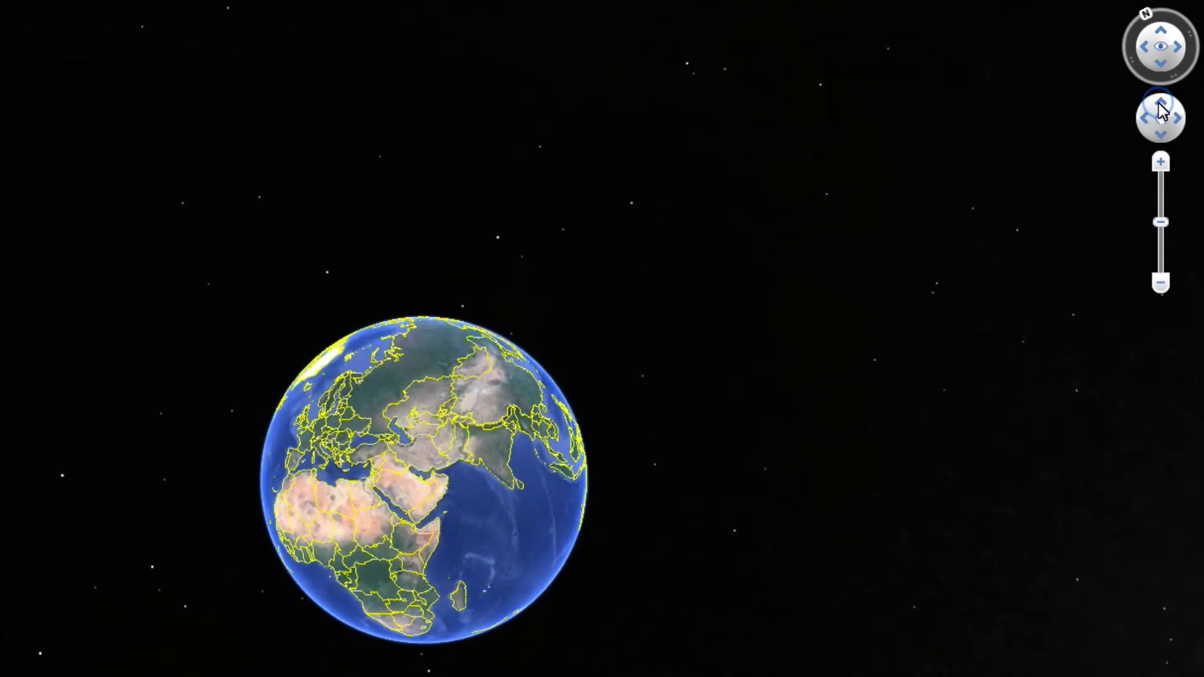
drag(1159, 129, 1159, 129)
click(1184, 118)
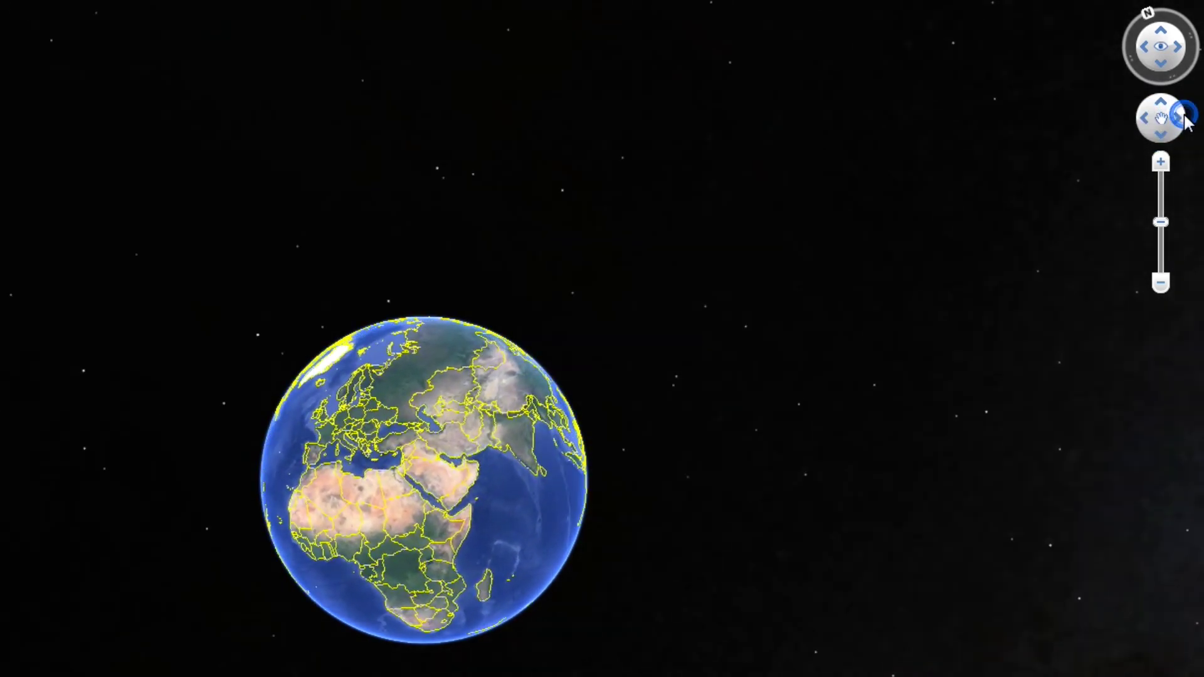
click(1149, 13)
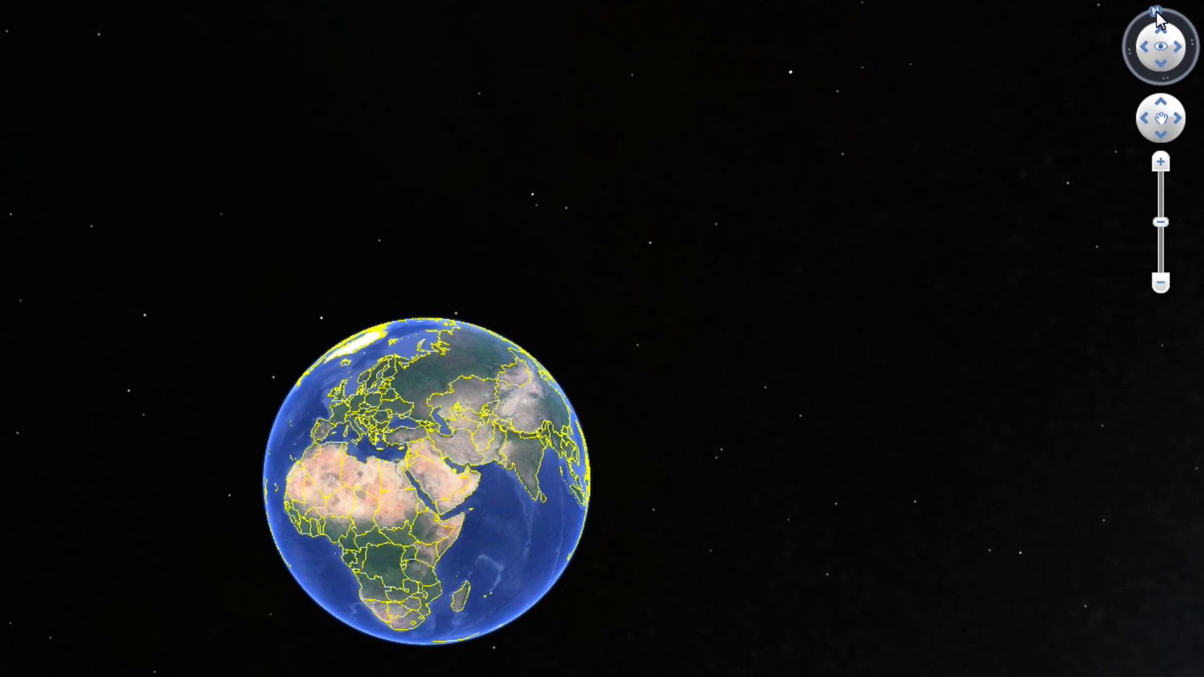
mouse_move(1156, 12)
mouse_down()
mouse_move(1123, 74)
mouse_move(1149, 101)
mouse_move(1186, 107)
mouse_move(1199, 56)
mouse_move(1183, 29)
mouse_move(1162, 26)
mouse_move(1175, 60)
mouse_up()
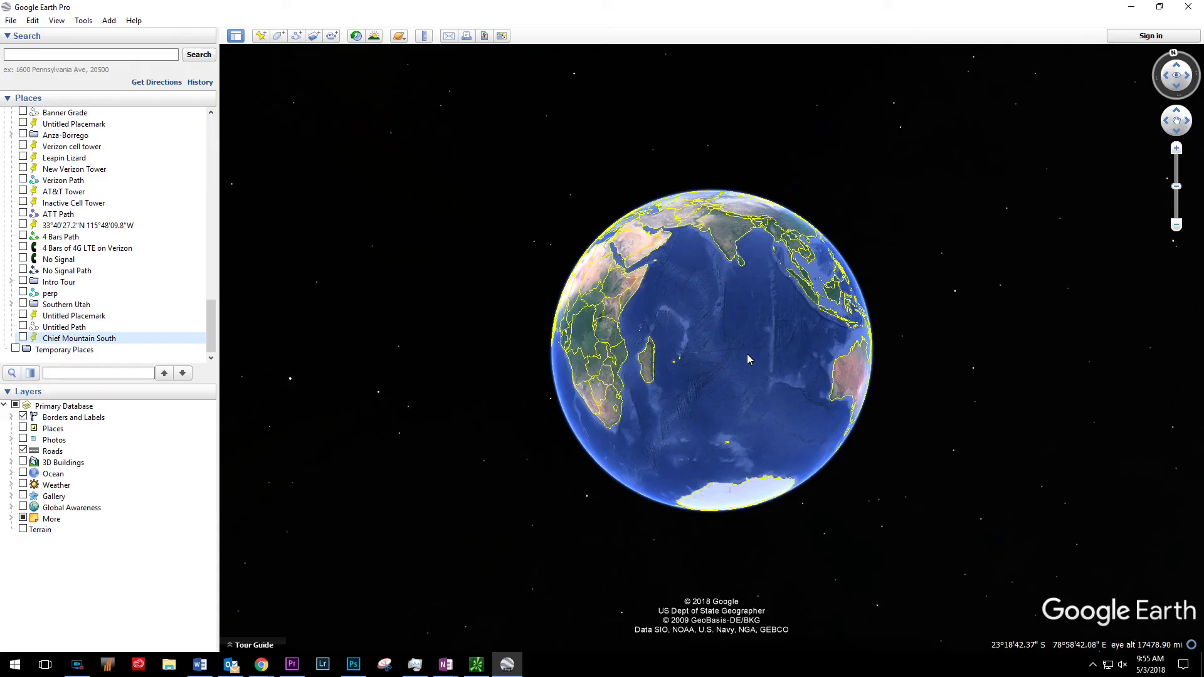
Zoom out to about 28,824 miles and spin the globe until Europe and Africa face the viewer
scroll(747, 365, down, 3)
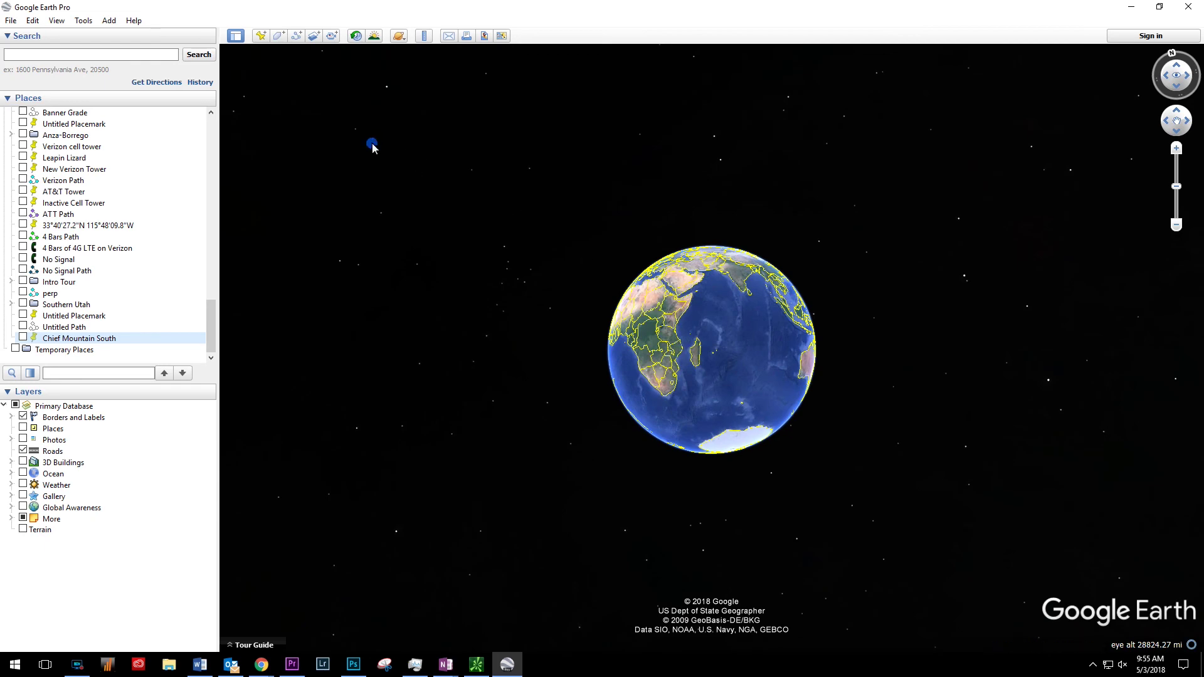
drag(653, 273, 675, 199)
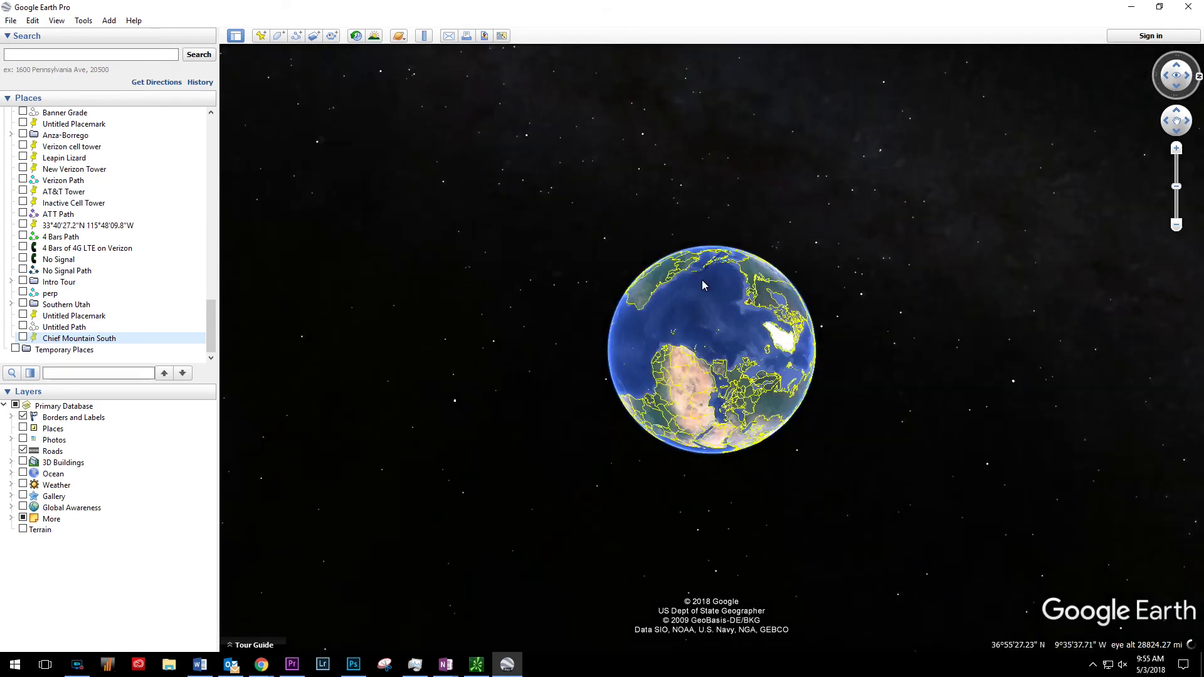
drag(590, 419, 726, 283)
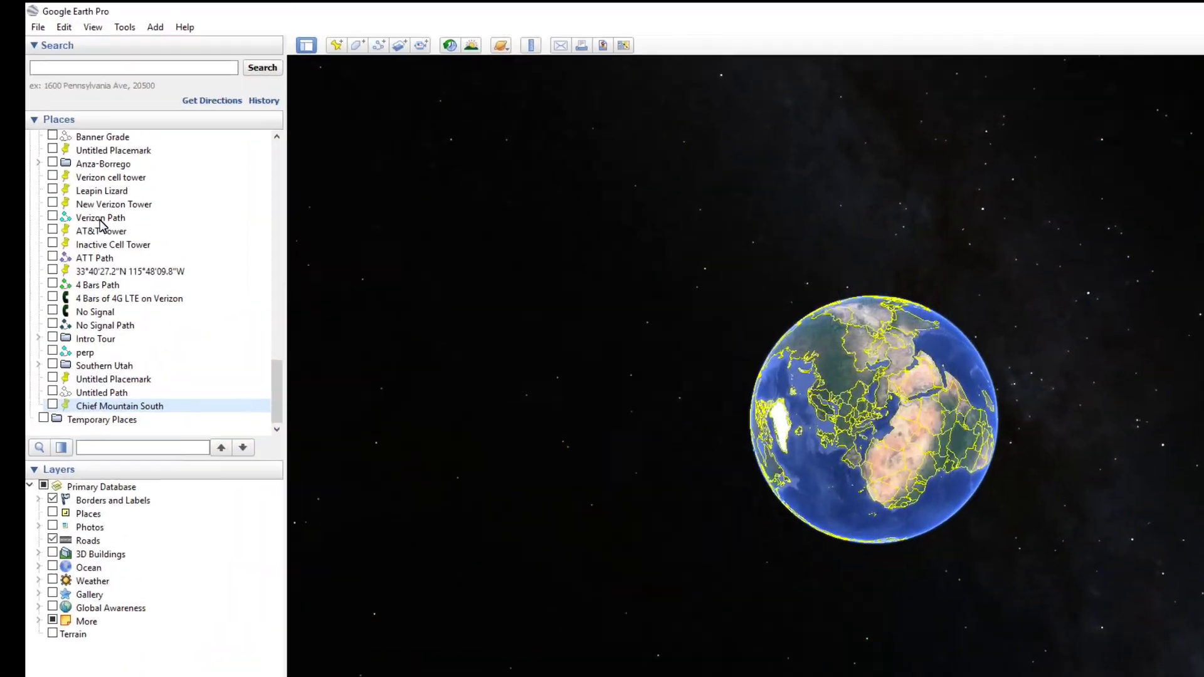
Fly to Verizon Path, show the Verizon cell tower and Leapin Lizard, and zoom in
double_click(100, 220)
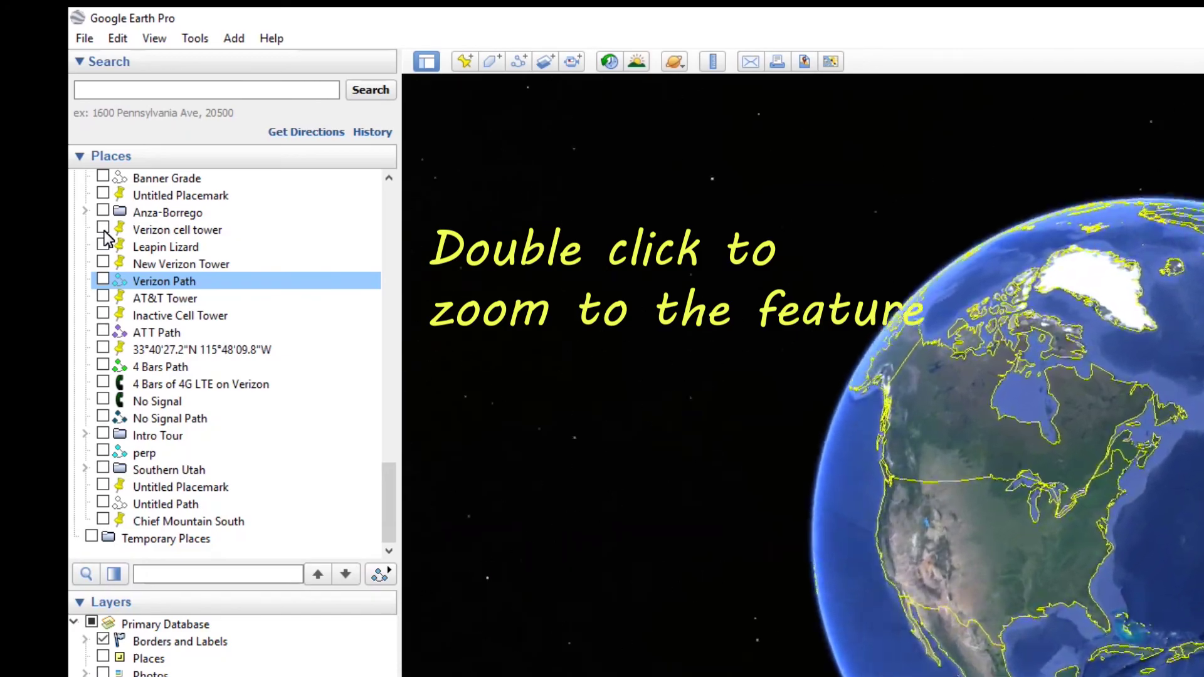
click(103, 229)
click(102, 247)
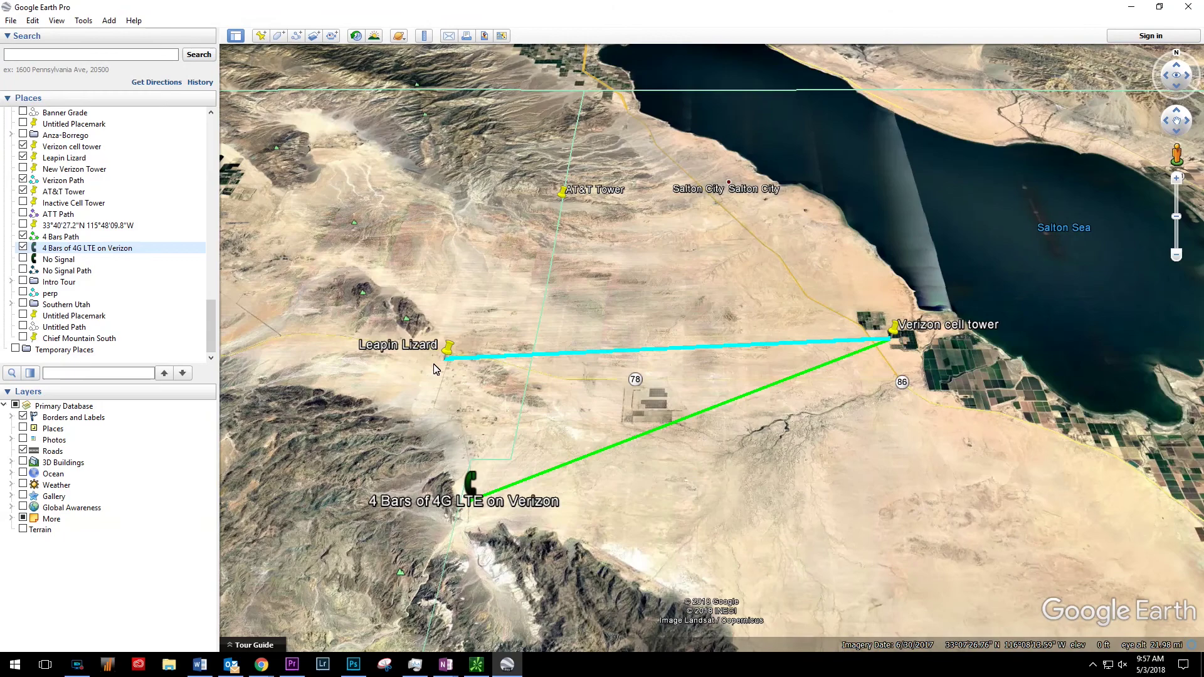
scroll(436, 369, up, 3)
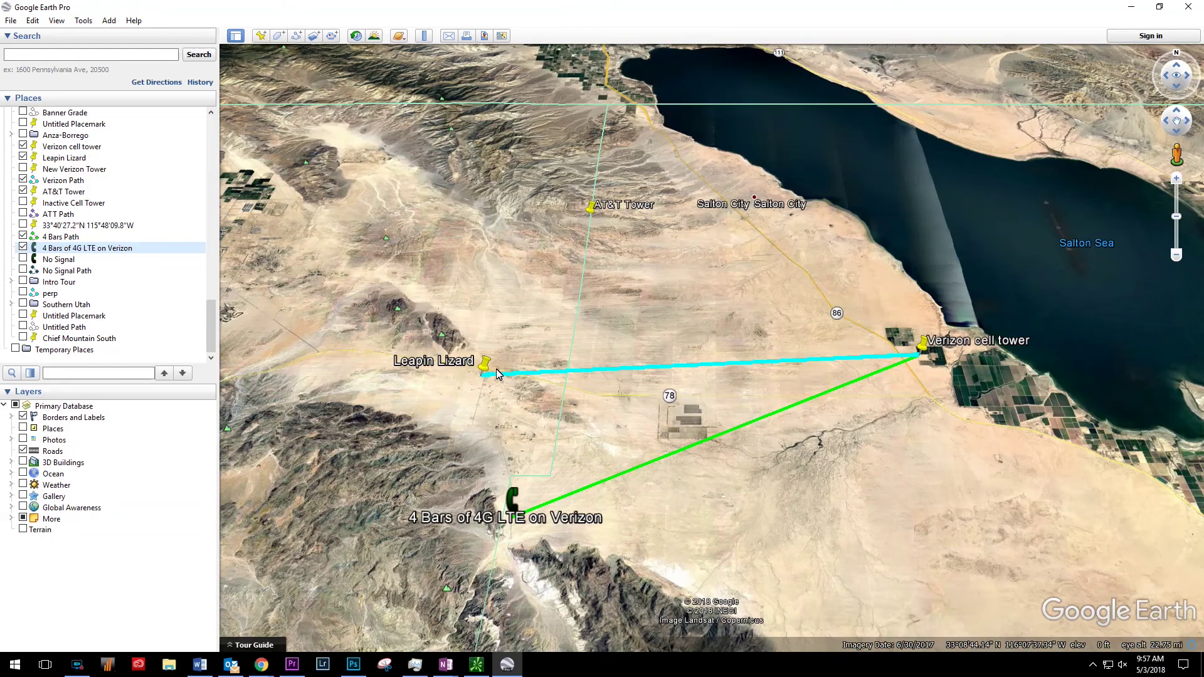
scroll(497, 374, up, 2)
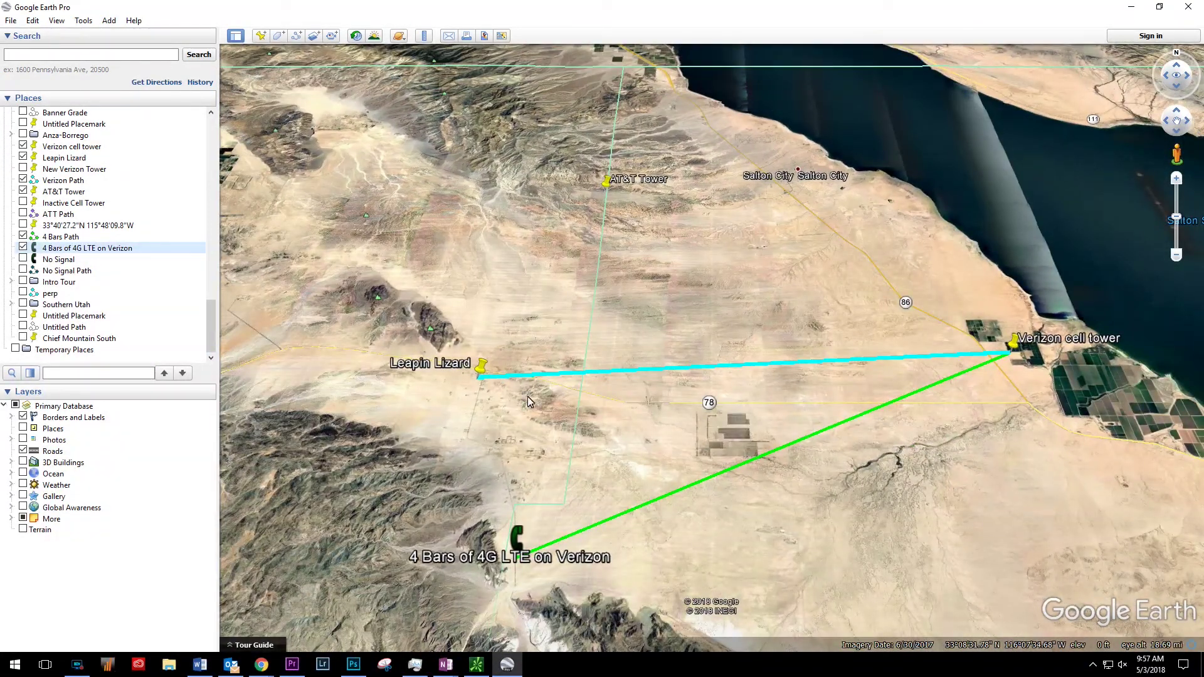
Hide the Verizon Path, 4 Bars Path and AT&T Tower, then fly to 4 Bars of 4G LTE on Verizon
scroll(536, 400, up, 4)
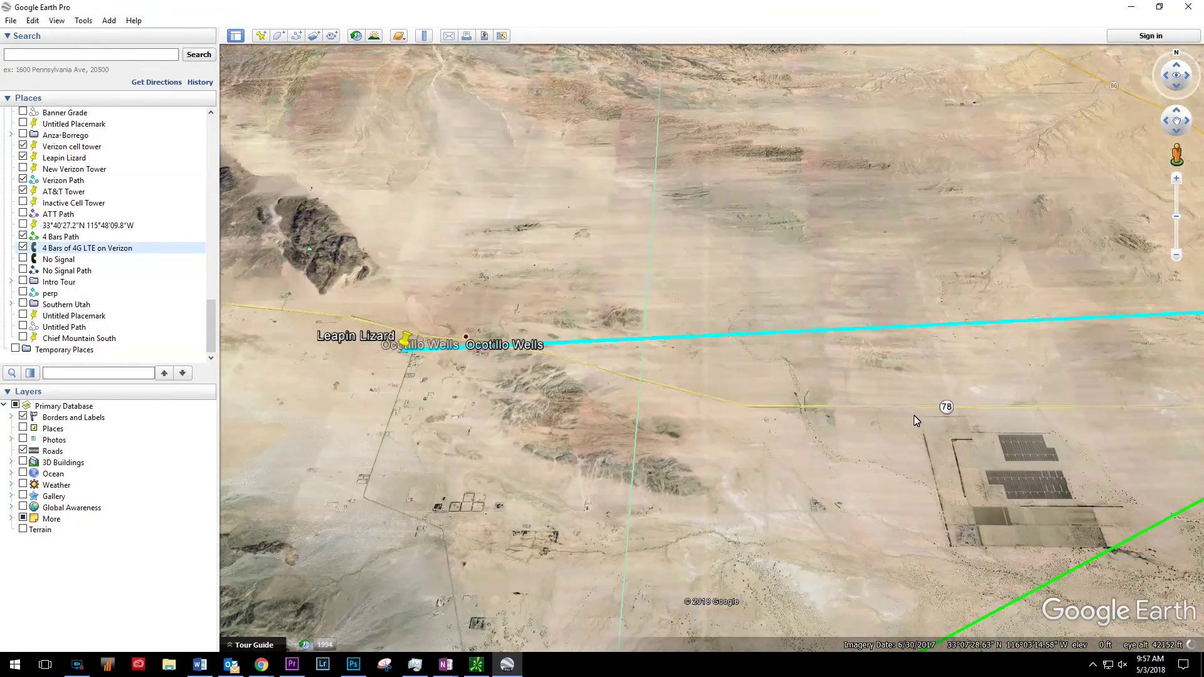
drag(915, 421, 725, 317)
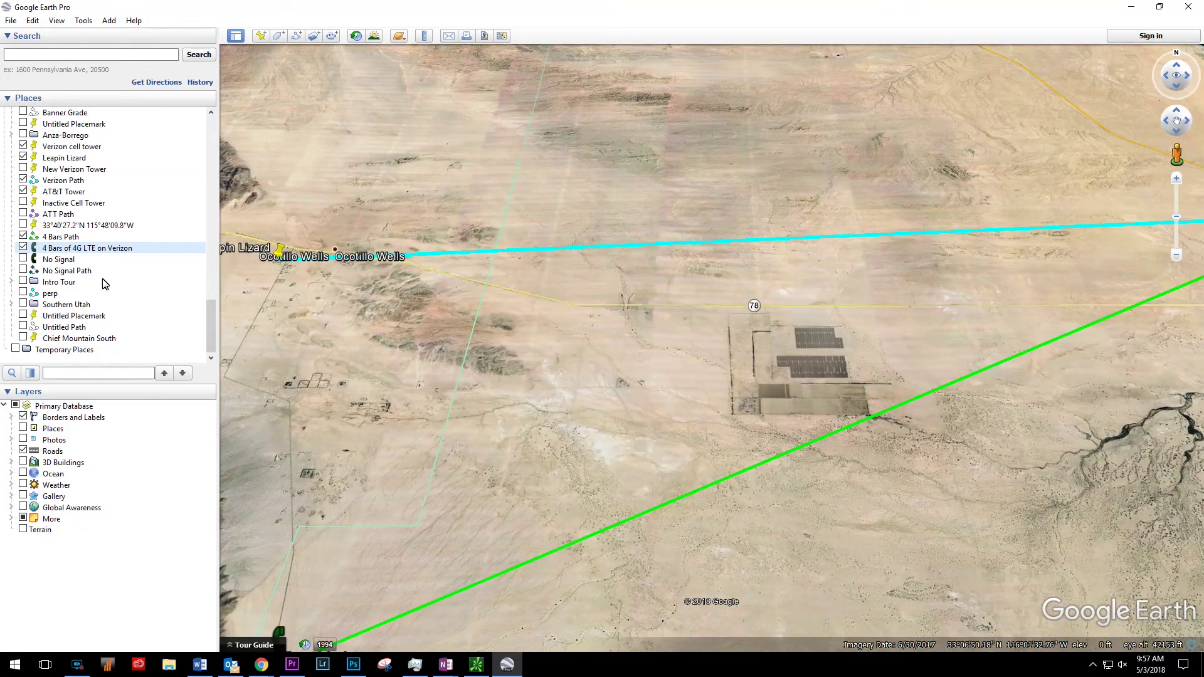
click(23, 181)
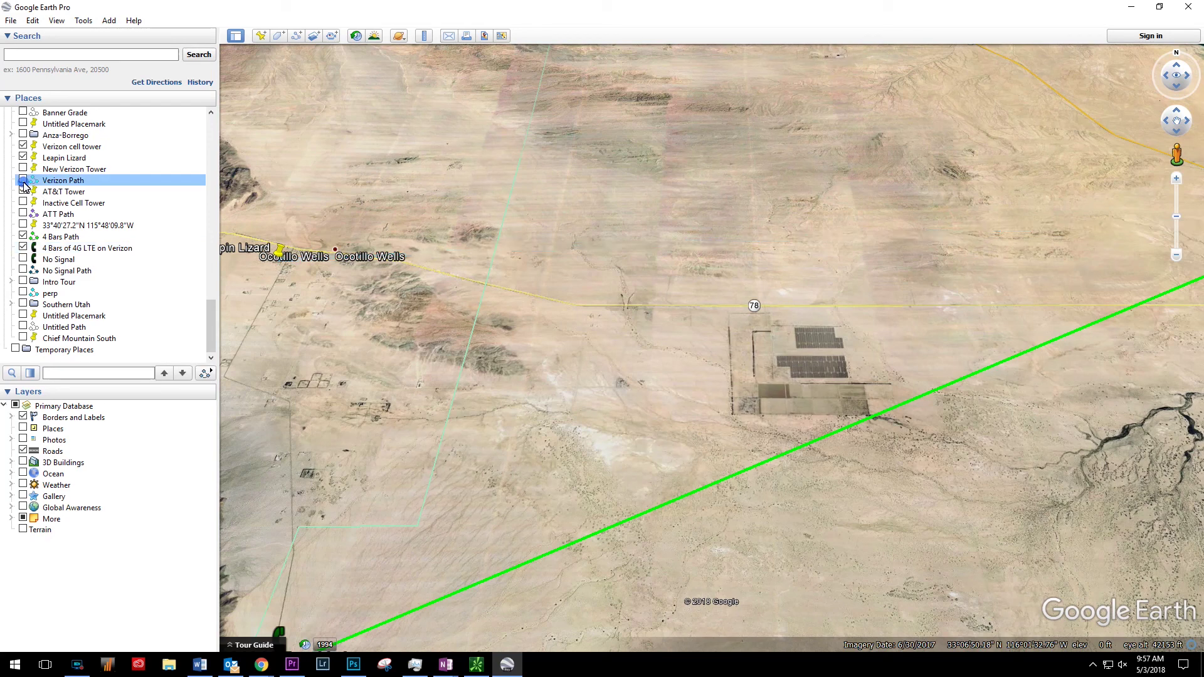
click(24, 192)
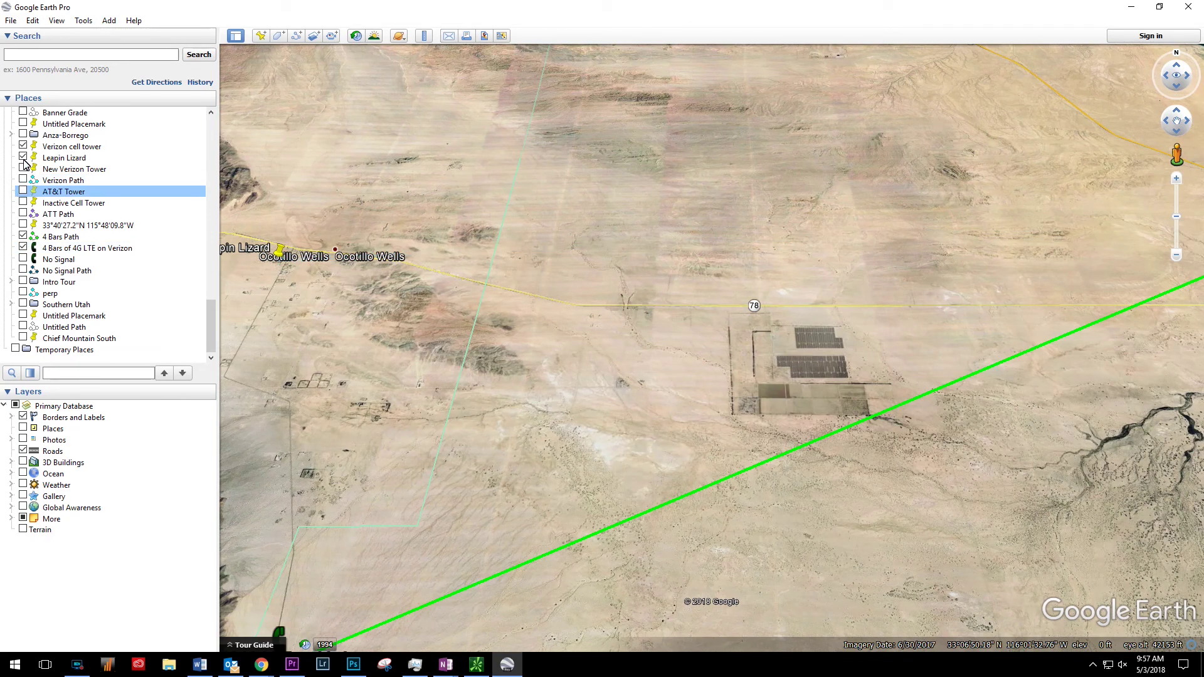
click(23, 237)
double_click(38, 249)
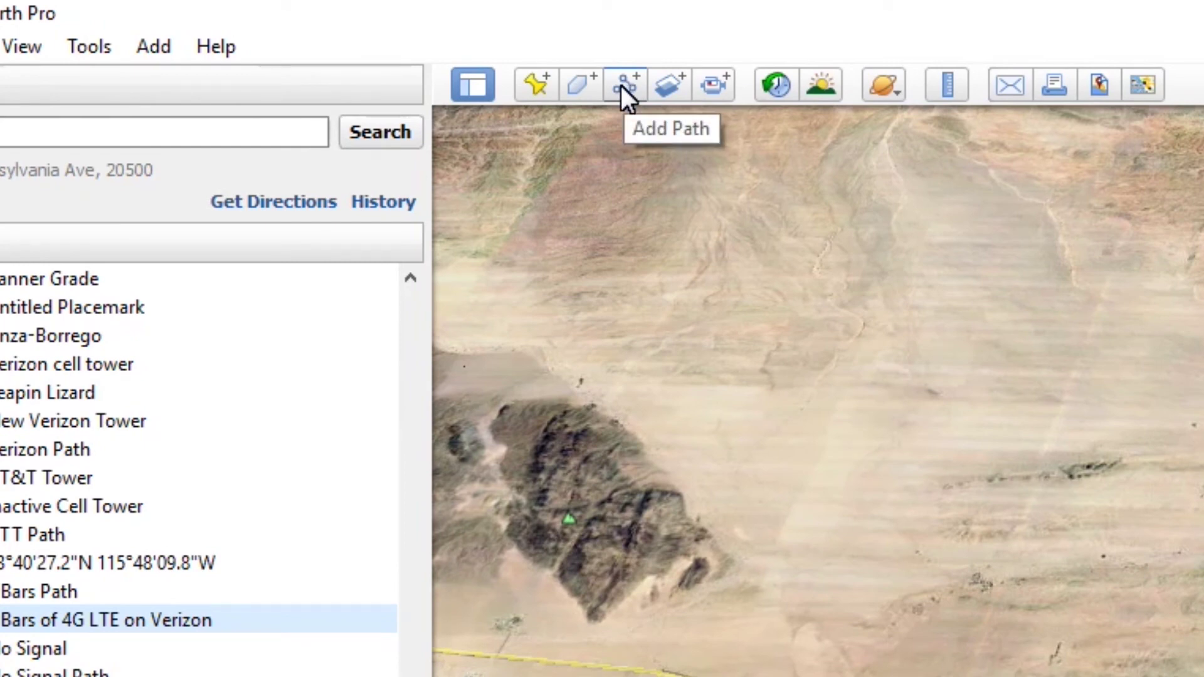
Start a new path and begin entering the name Verizon Line of Sight
click(624, 85)
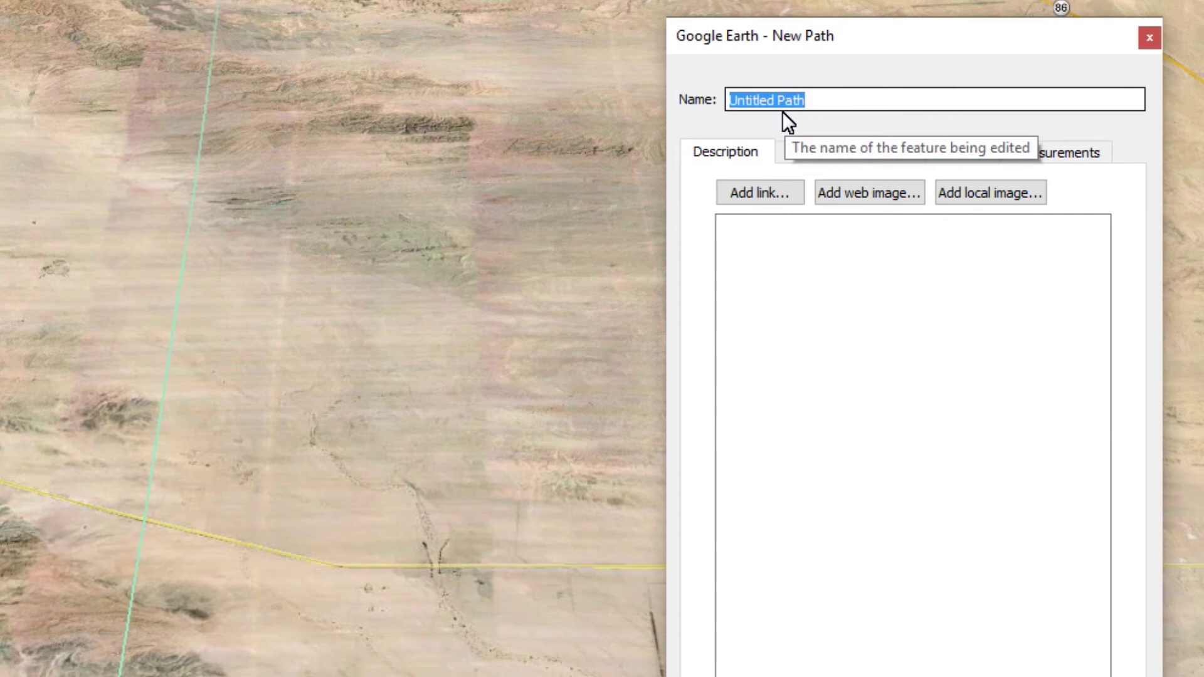
text(Verizon LIne of Sight)
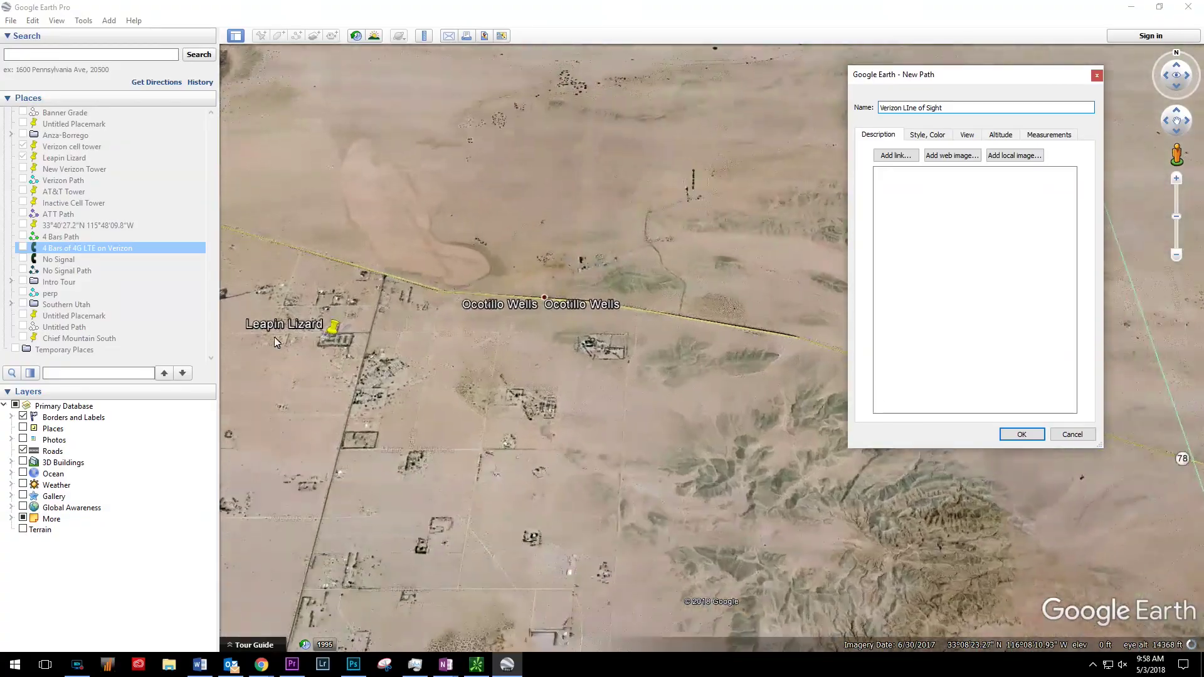
Zoom over the desert and trace path points toward the Leapin Lizard placemark
scroll(364, 349, up, 6)
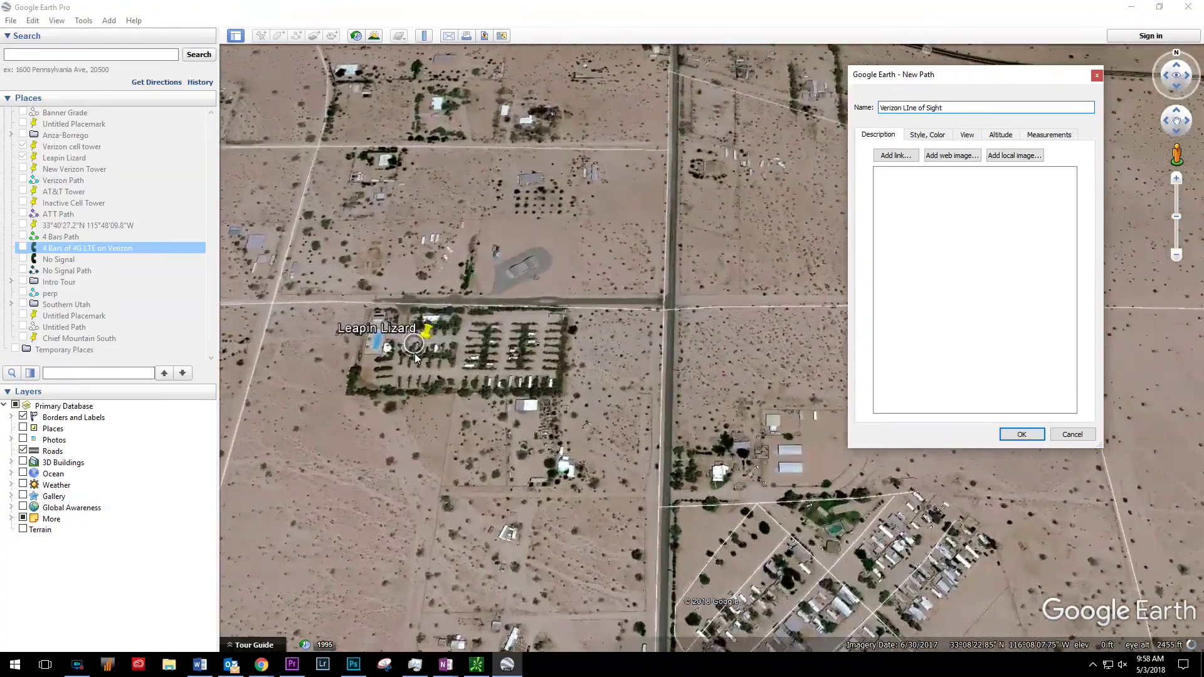
scroll(426, 370, up, 4)
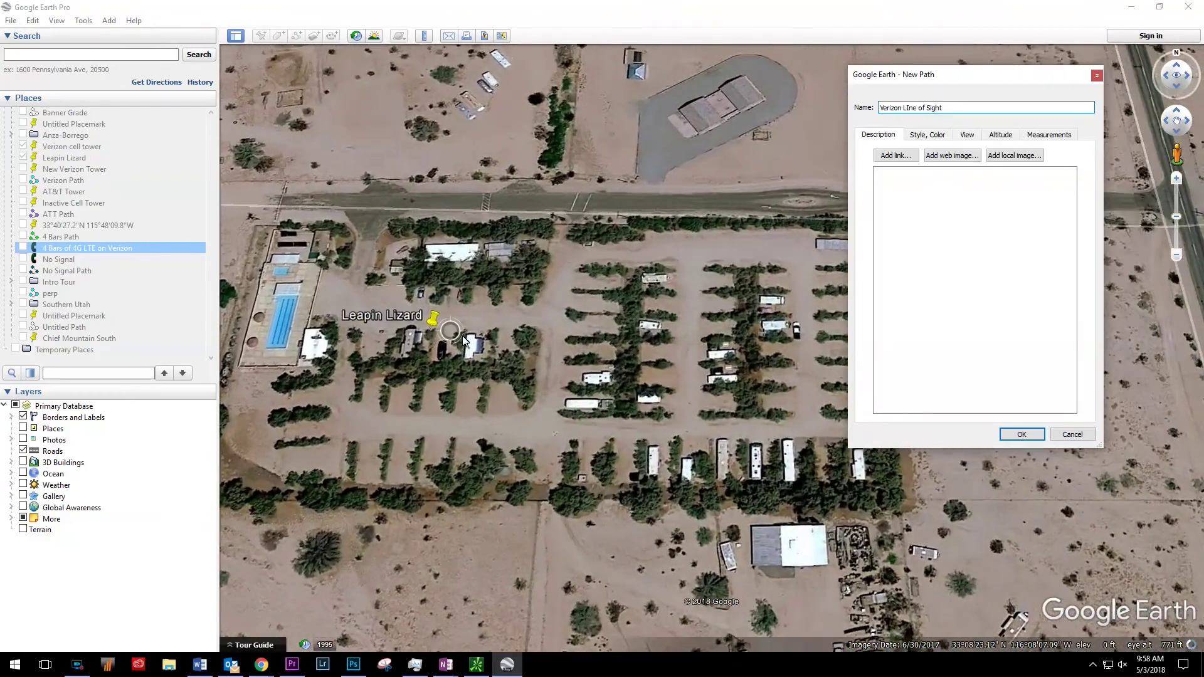
scroll(456, 341, up, 2)
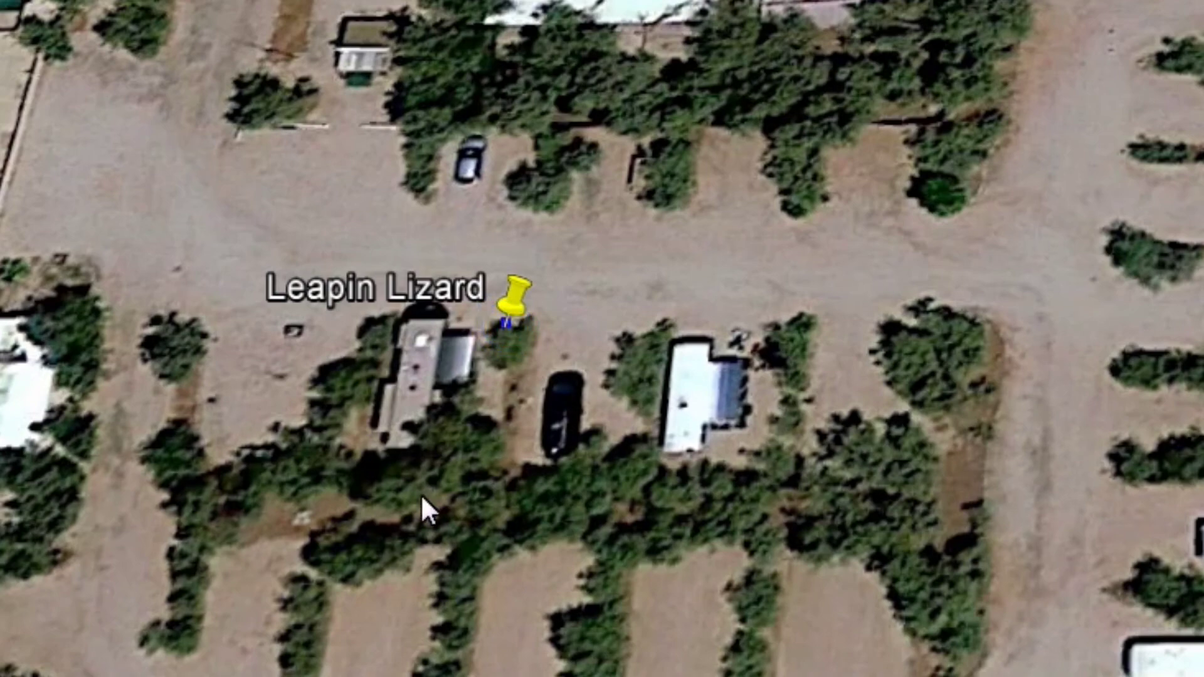
scroll(377, 509, down, 3)
scroll(321, 494, down, 5)
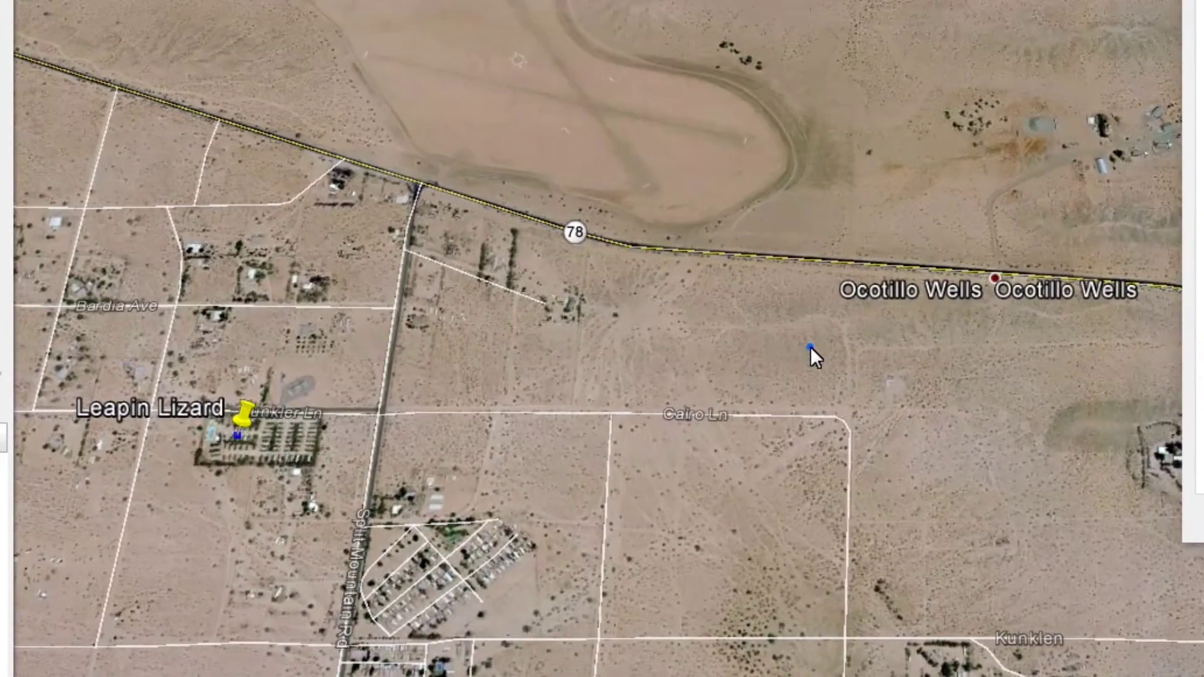
drag(836, 348, 170, 613)
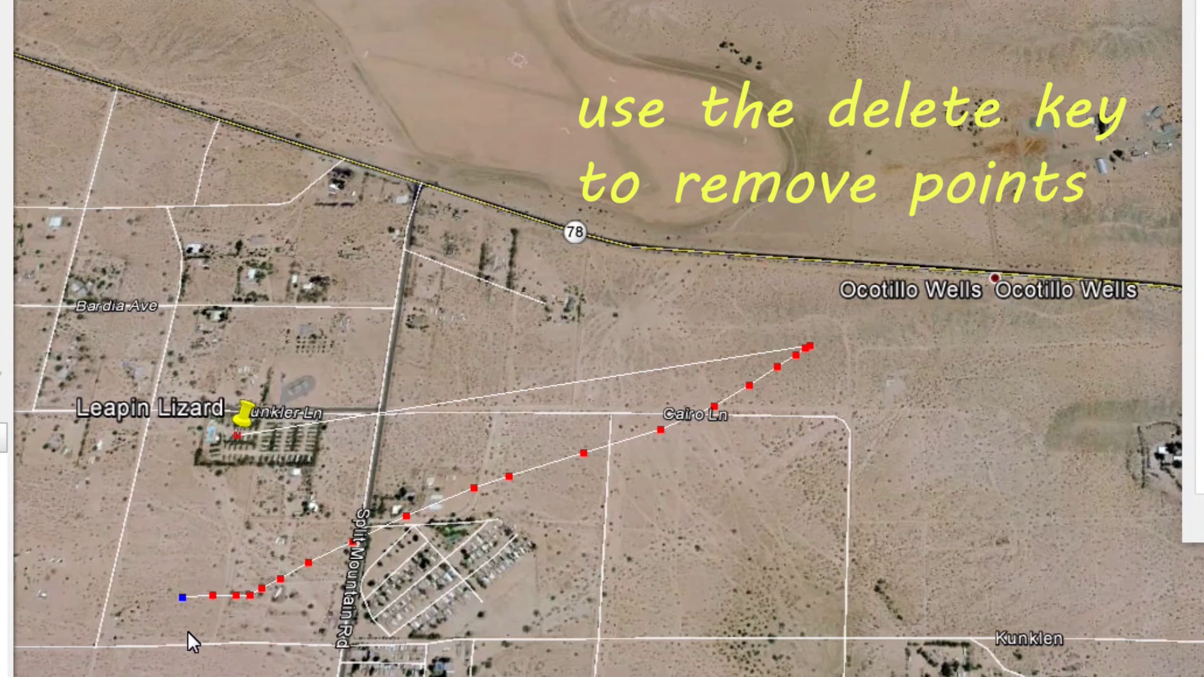
Delete the drawn path points so no path line remains on the map
key(Delete)
key(Delete)
key(Delete)
key(Delete)
key(Delete)
key(Delete)
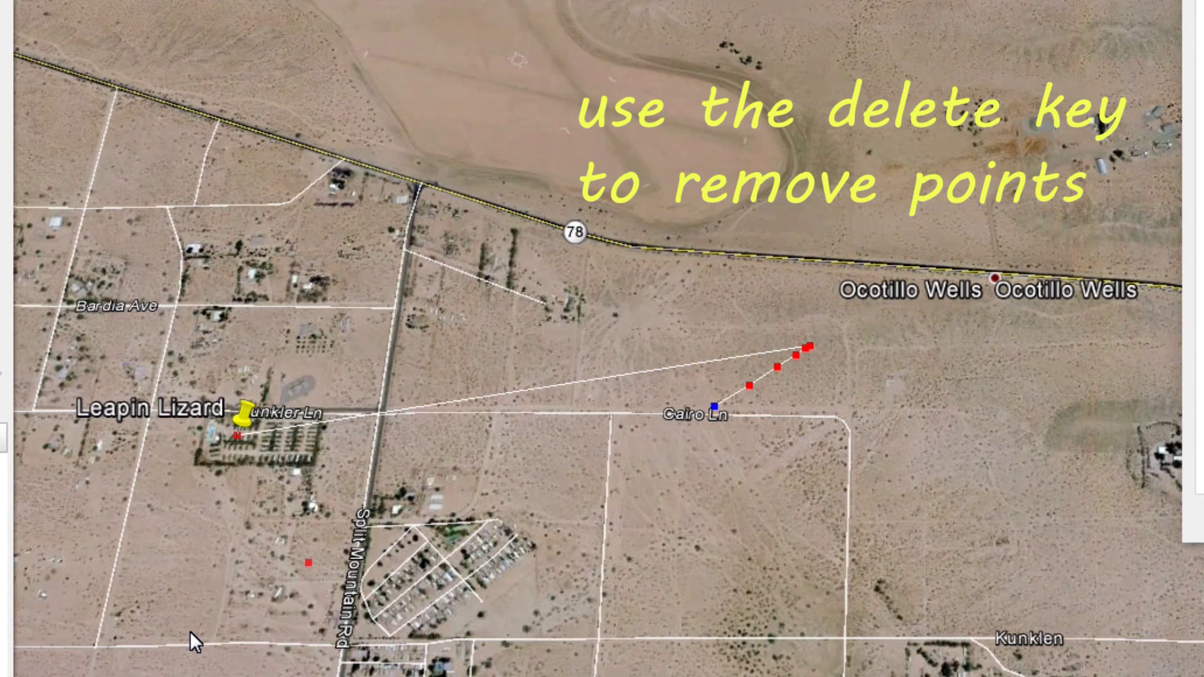
key(Delete)
key(Delete)
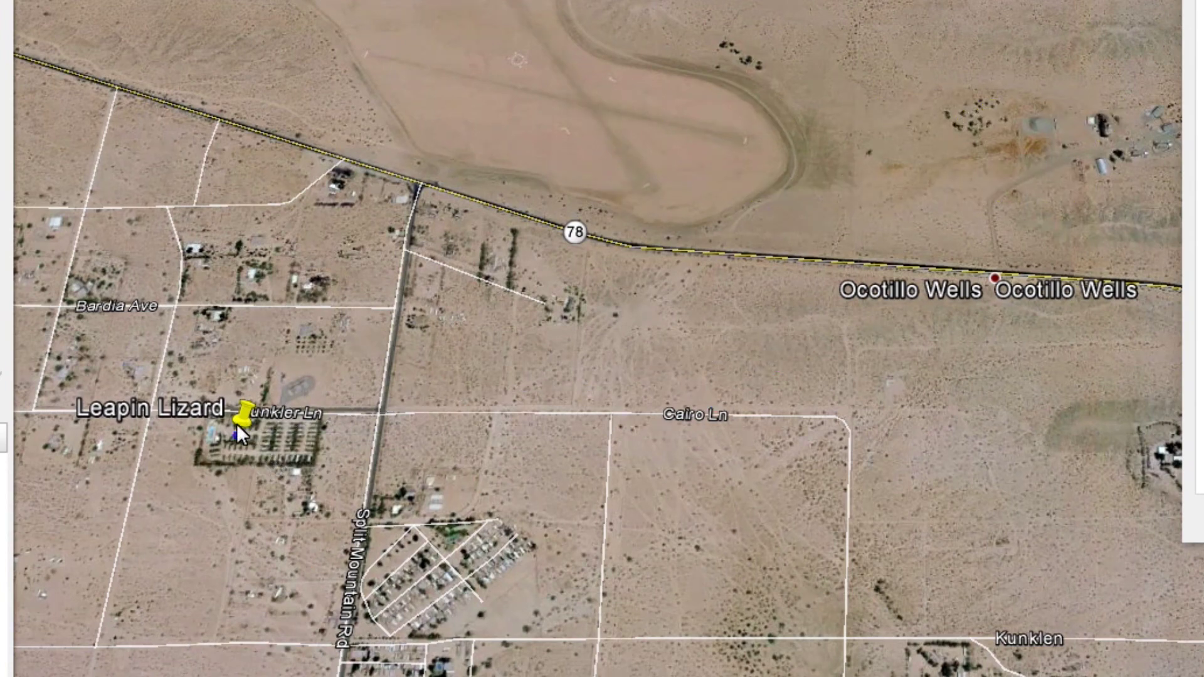
scroll(236, 423, up, 5)
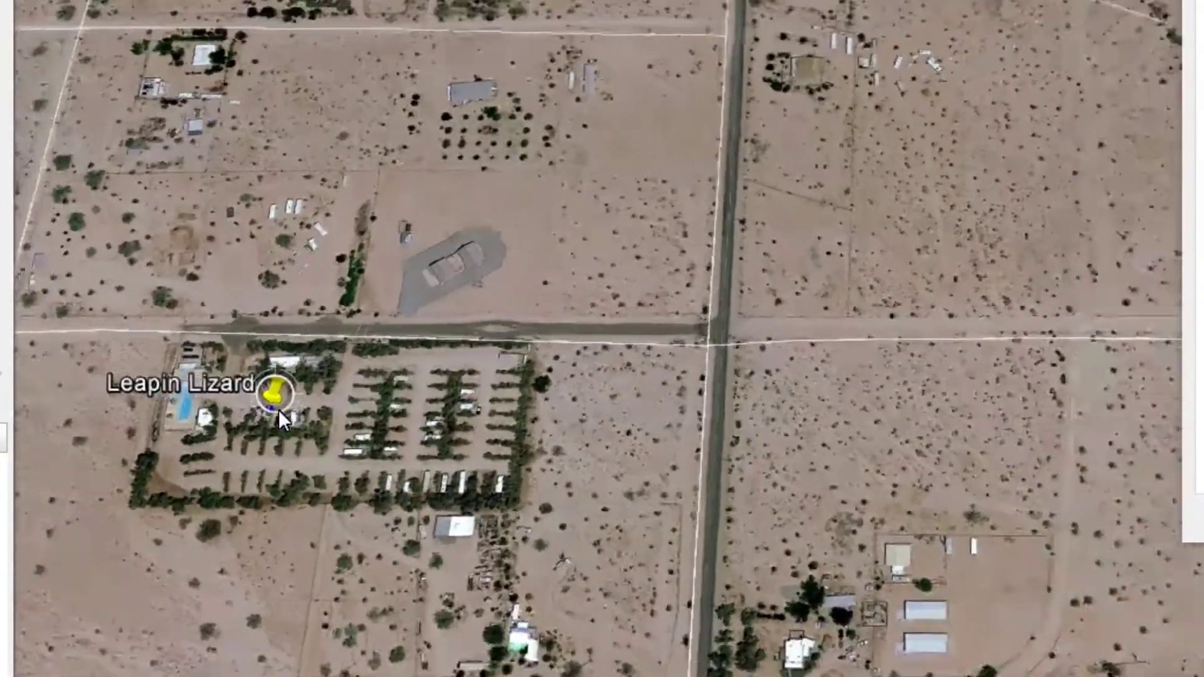
scroll(279, 409, down, 5)
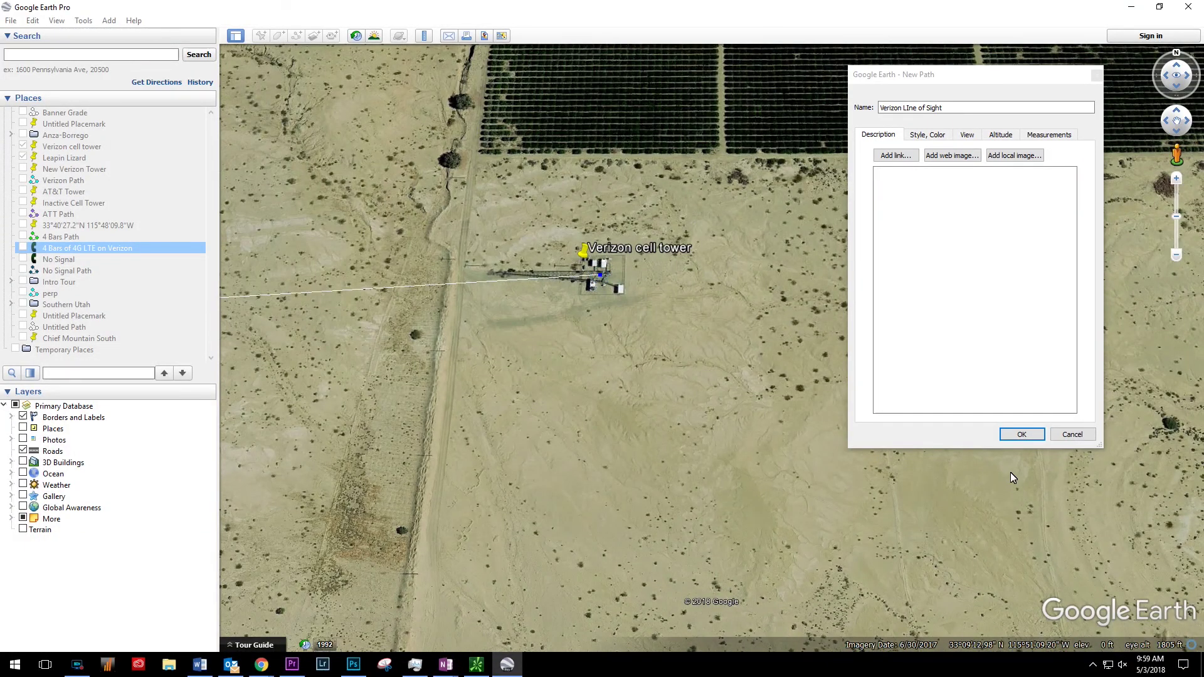
Confirm the Verizon Line of Sight path from Leapin Lizard to the tower and show its elevation profile
click(1021, 434)
double_click(63, 350)
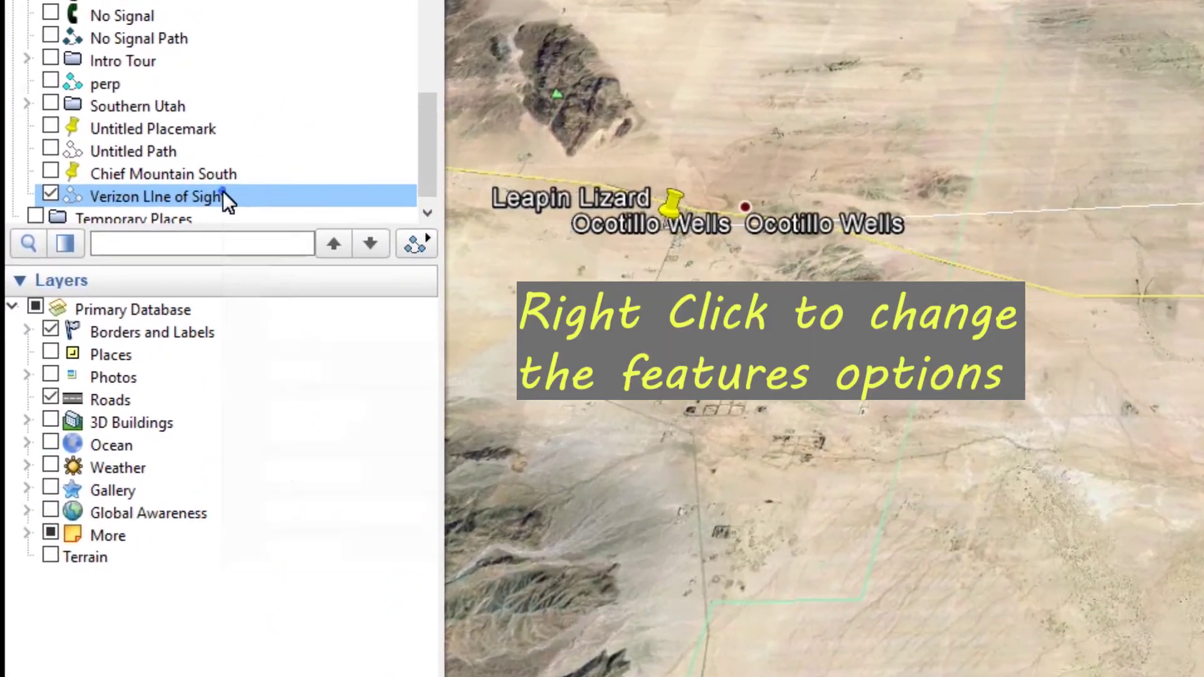
right_click(130, 320)
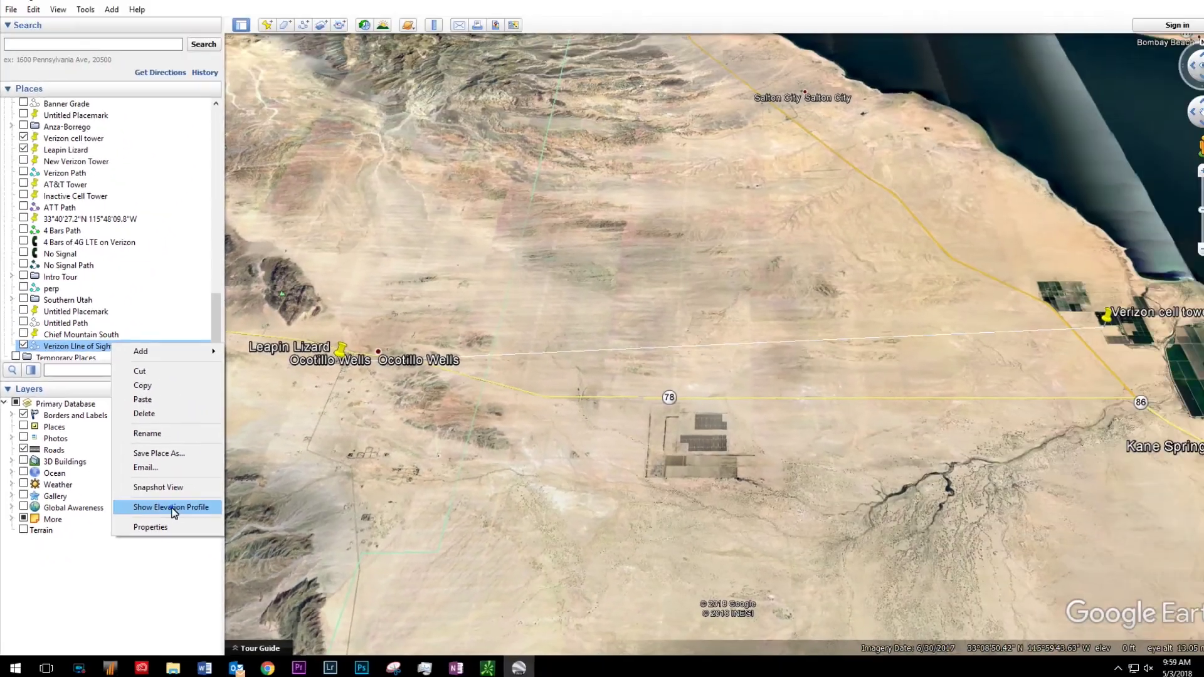
click(382, 513)
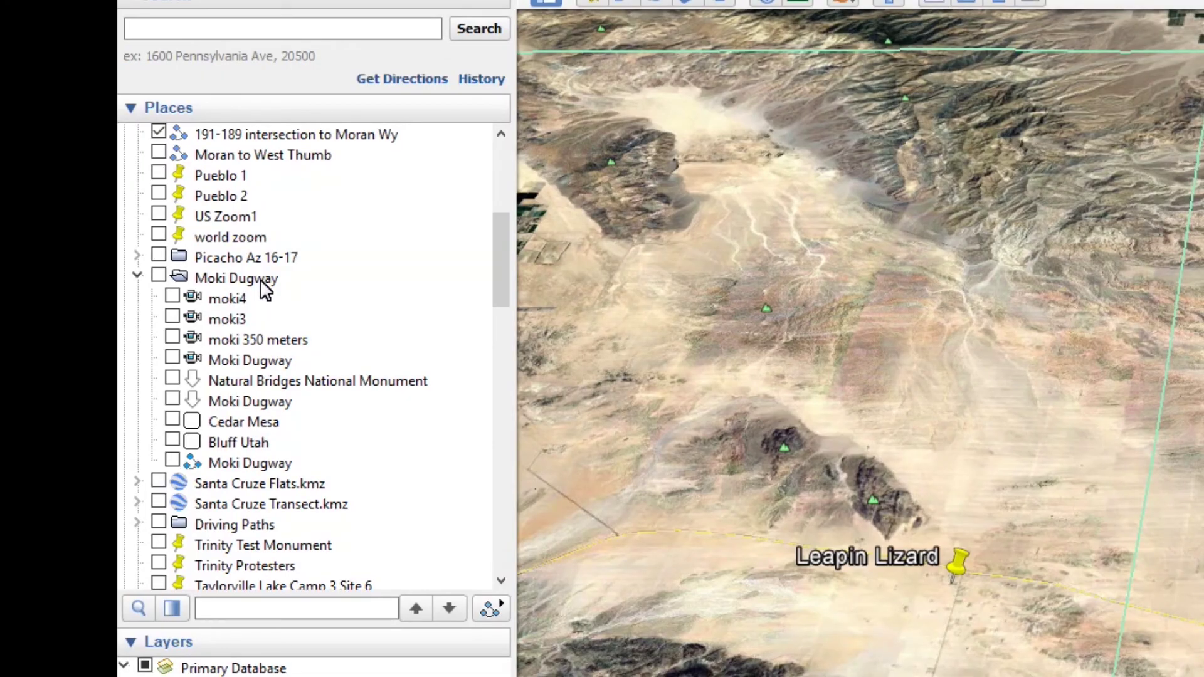
Fly to the Moki Dugway path and zoom to its Route 261 switchbacks at about 4,428 ft
double_click(246, 464)
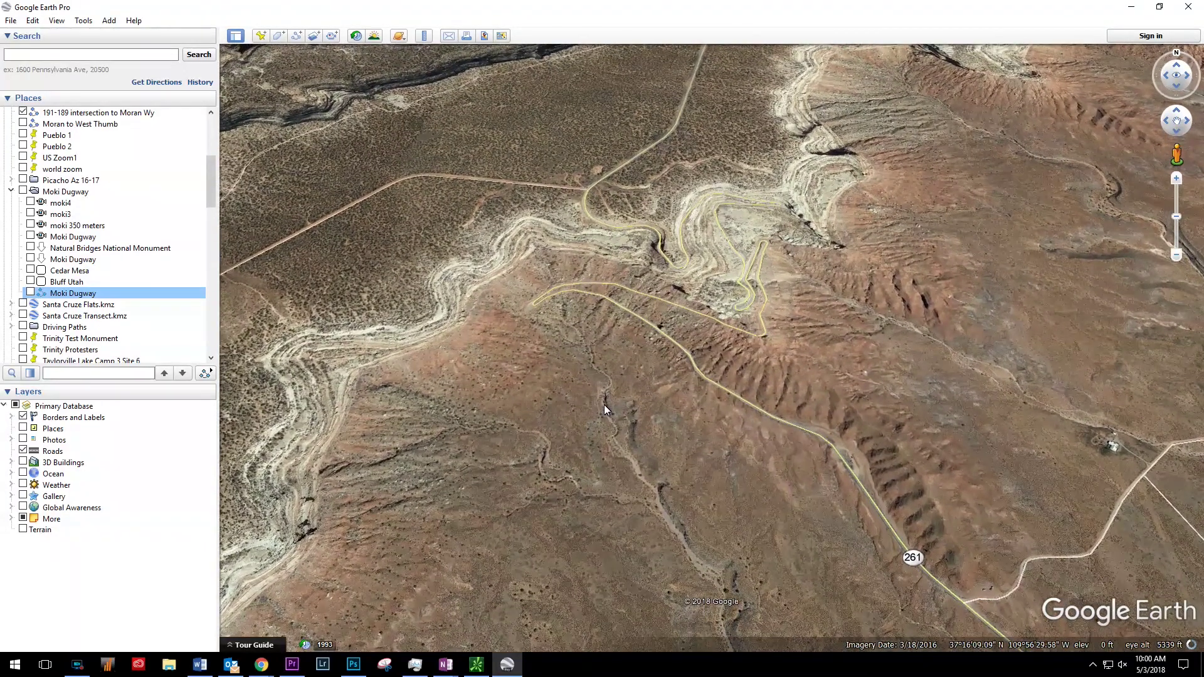
scroll(604, 405, down, 2)
scroll(604, 404, down, 3)
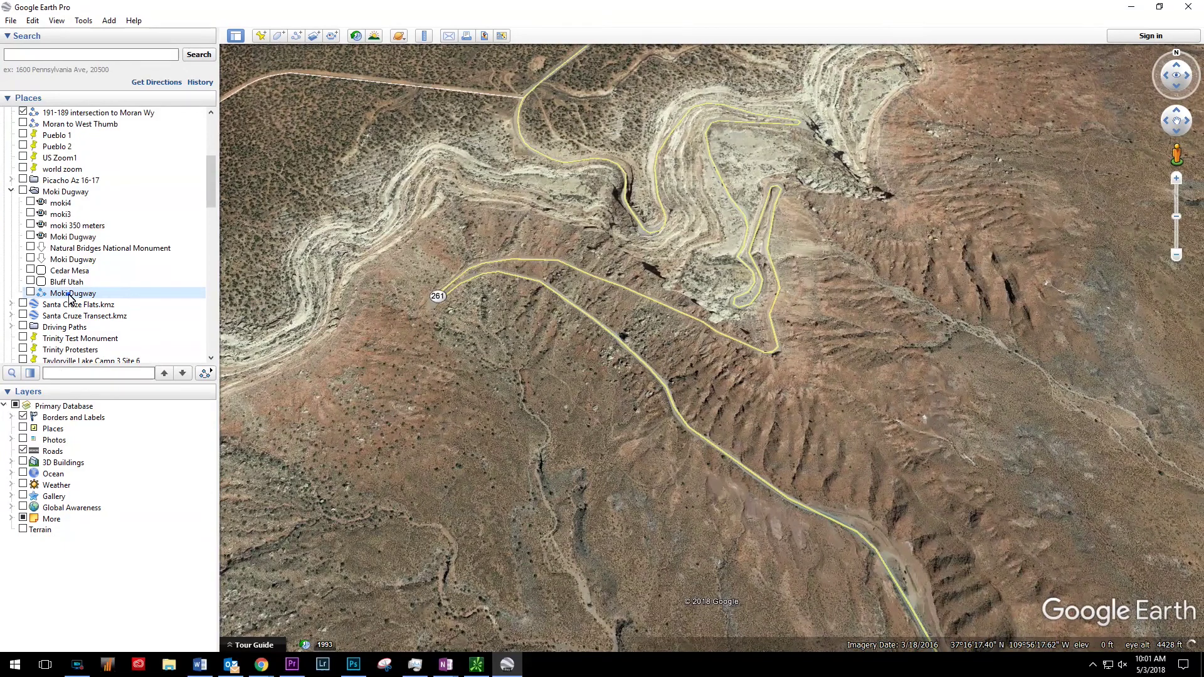
Show the Moki Dugway path and give its line a red colour in its Style properties
right_click(69, 294)
click(30, 293)
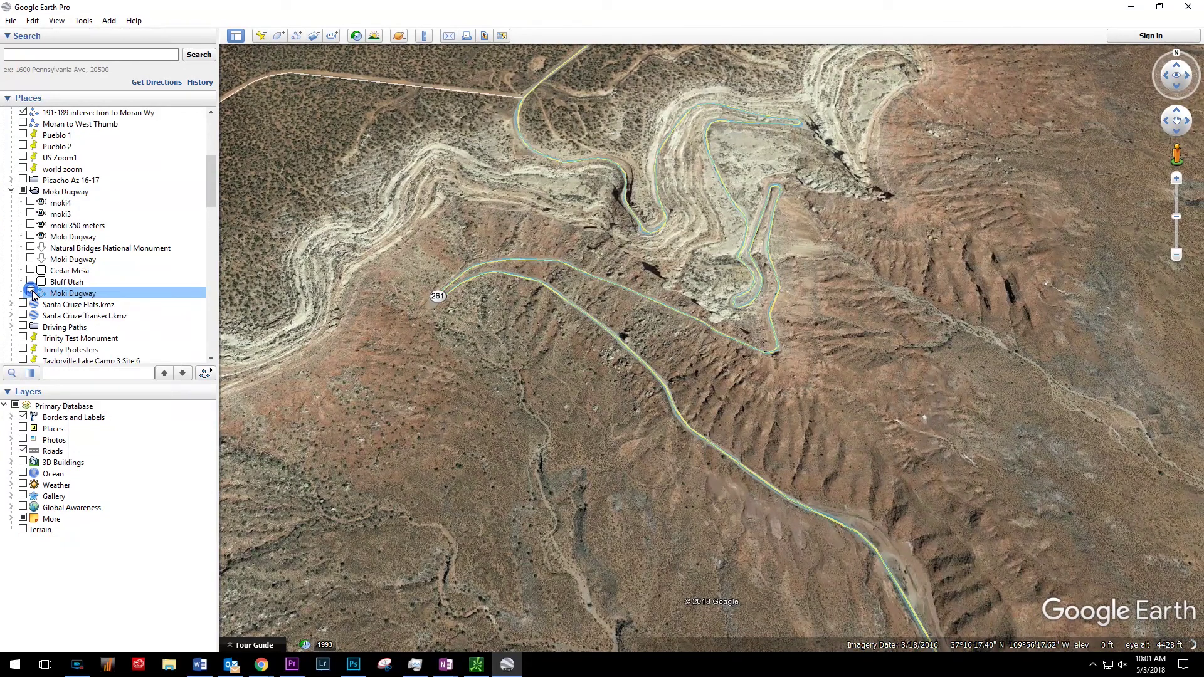
right_click(95, 298)
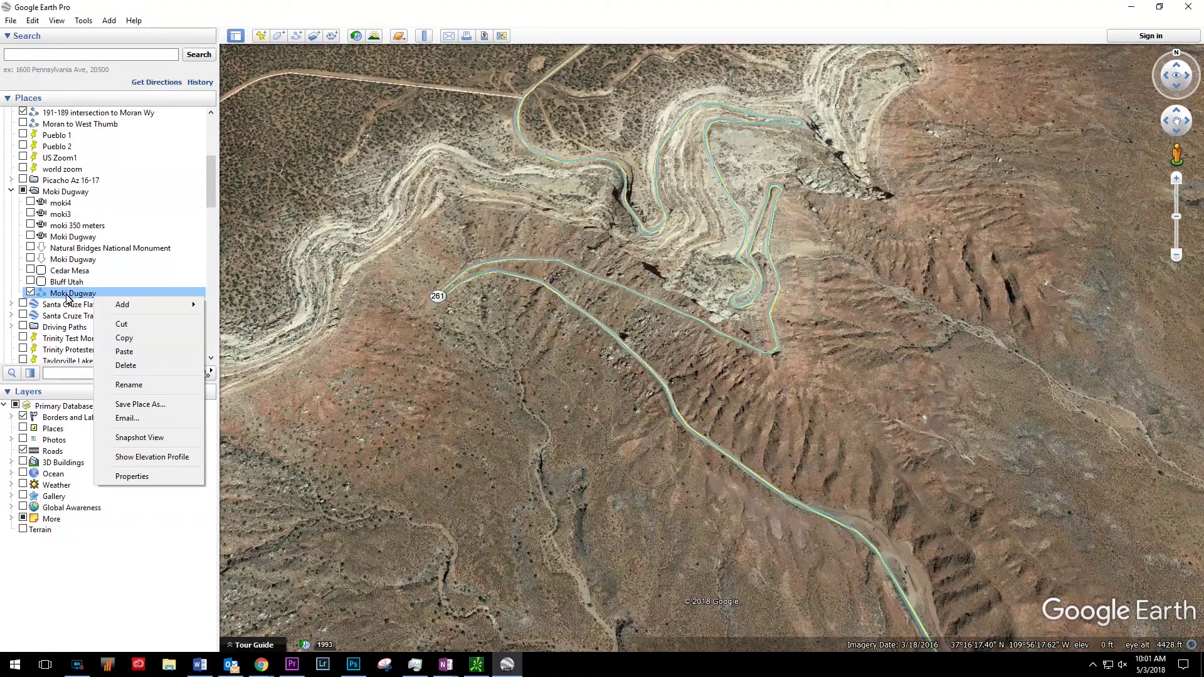
click(150, 478)
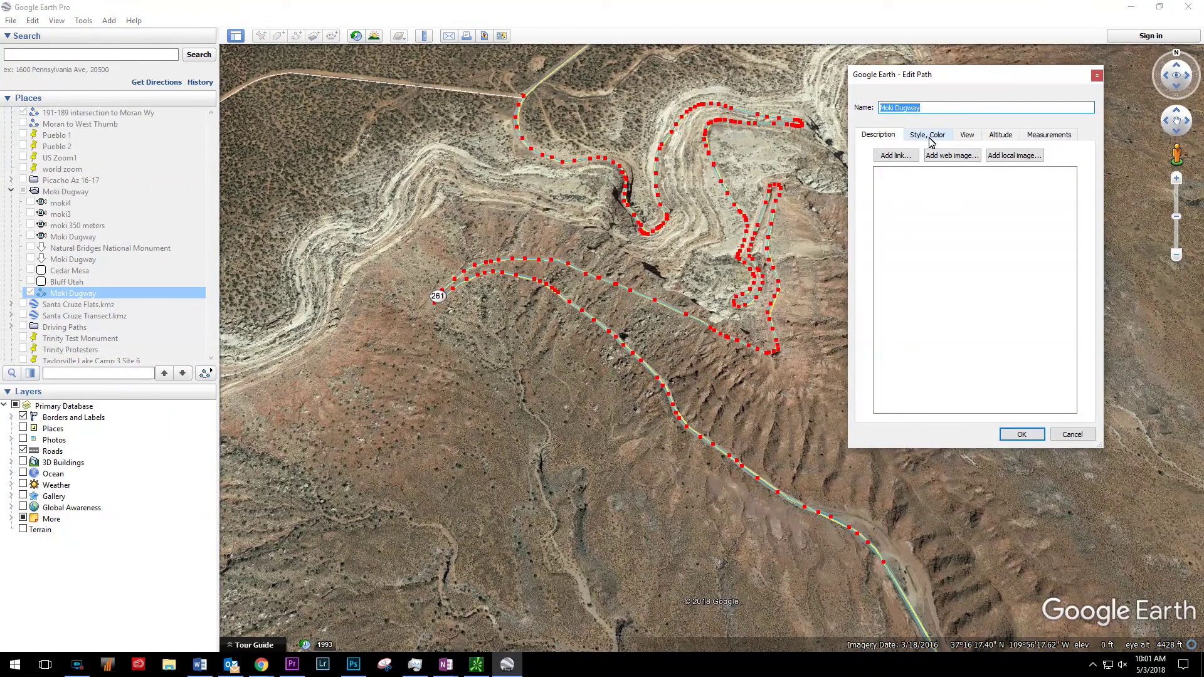
click(931, 135)
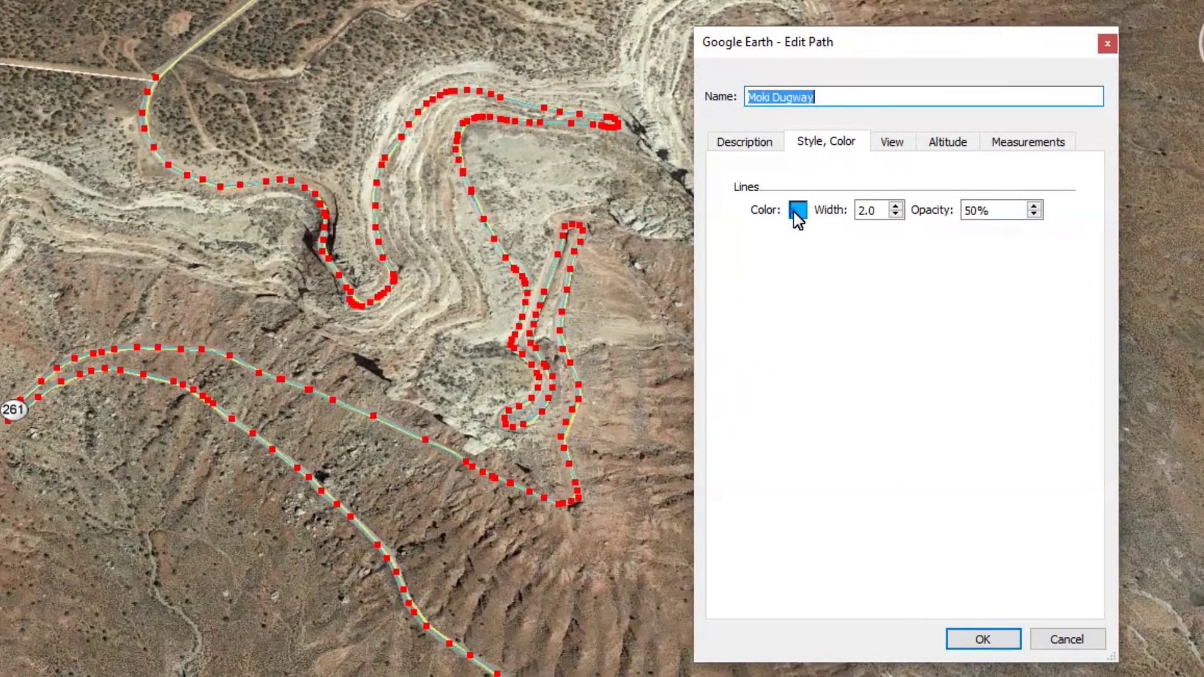
click(796, 211)
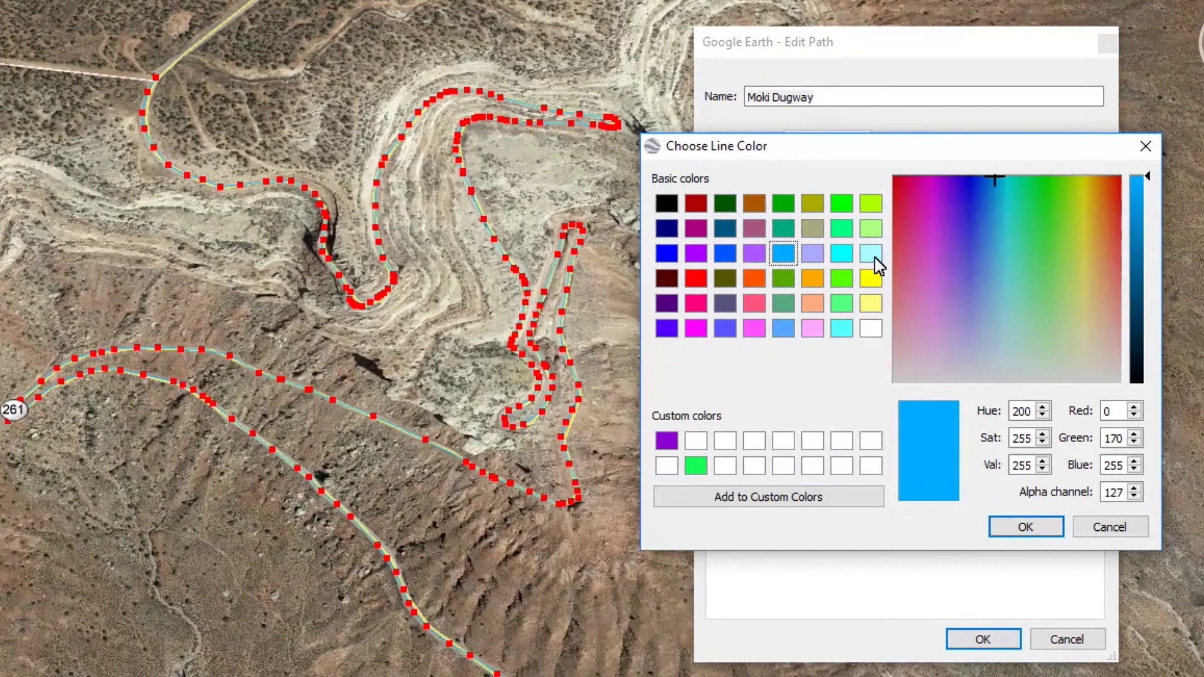
click(699, 280)
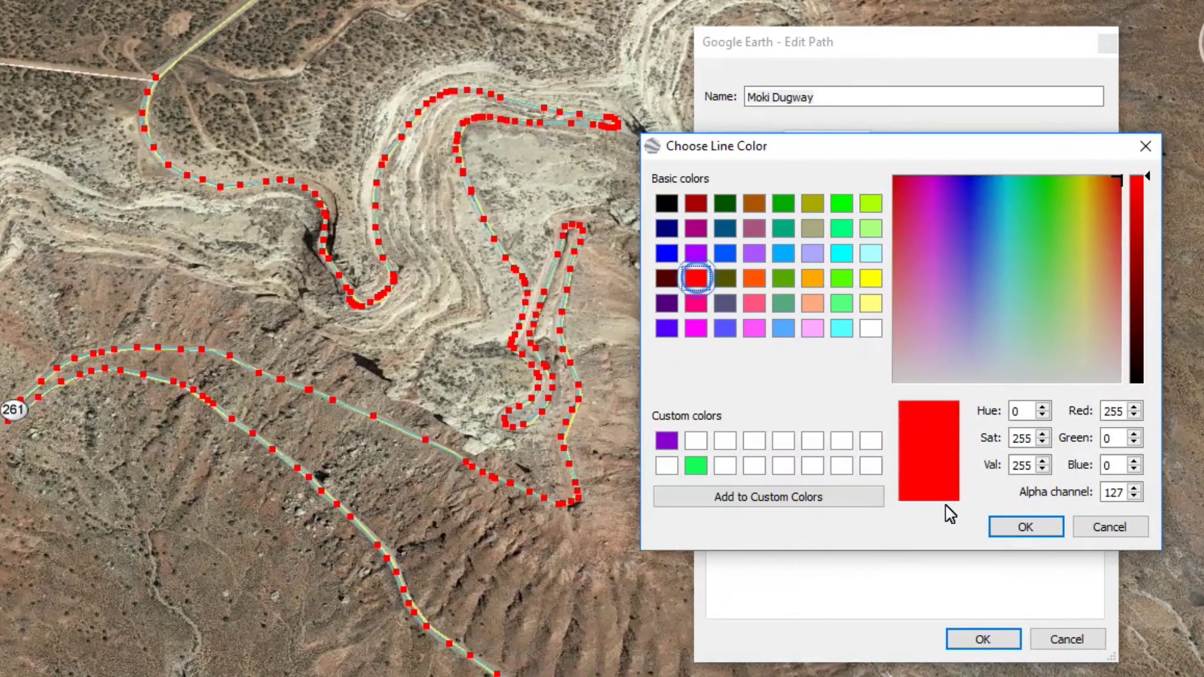
click(1027, 527)
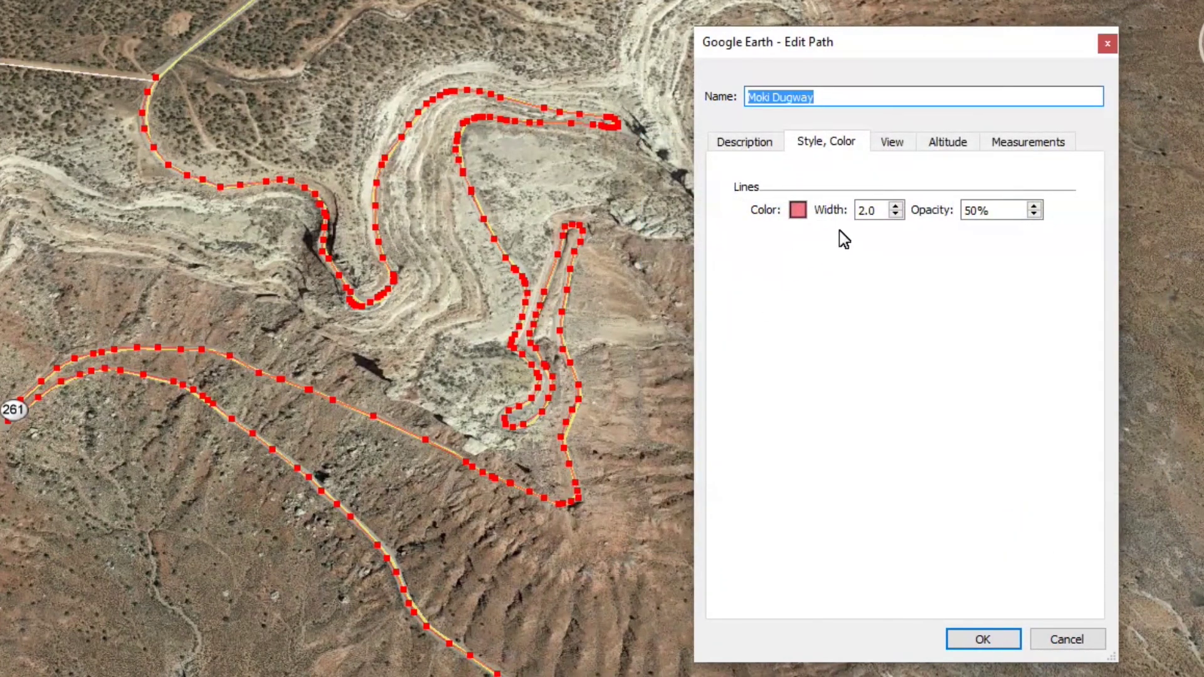
Widen the Moki Dugway line to 3.6 and change its colour to dark red
click(898, 205)
click(898, 205)
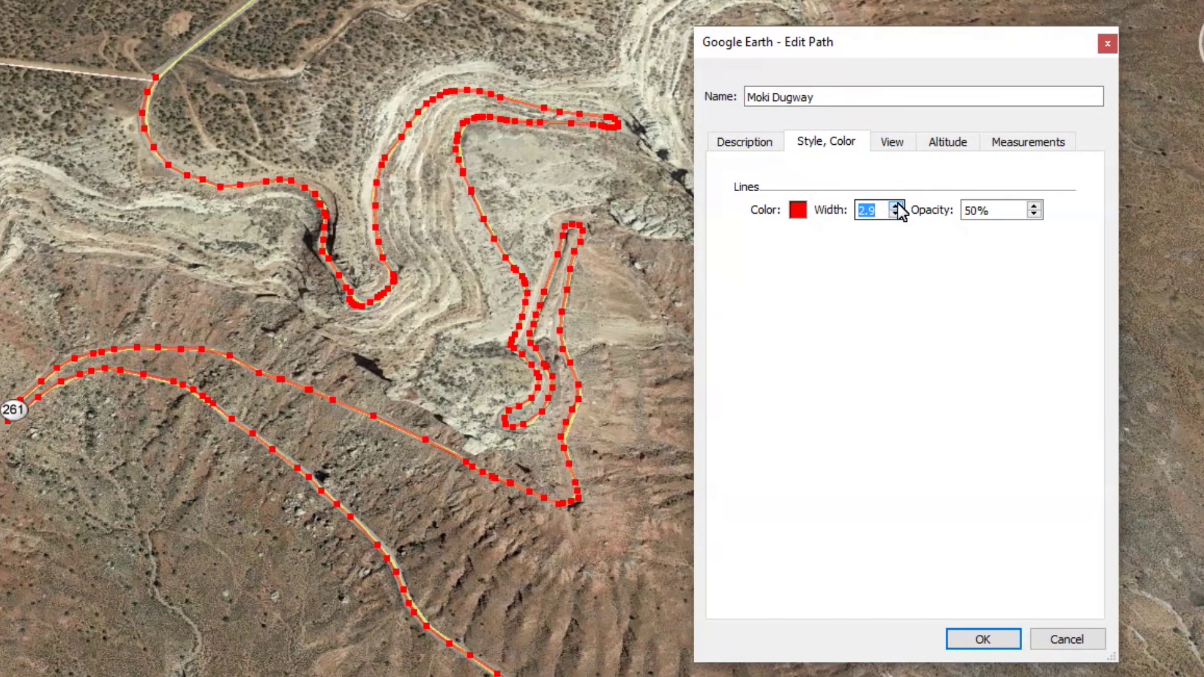
click(898, 205)
click(898, 205)
click(799, 212)
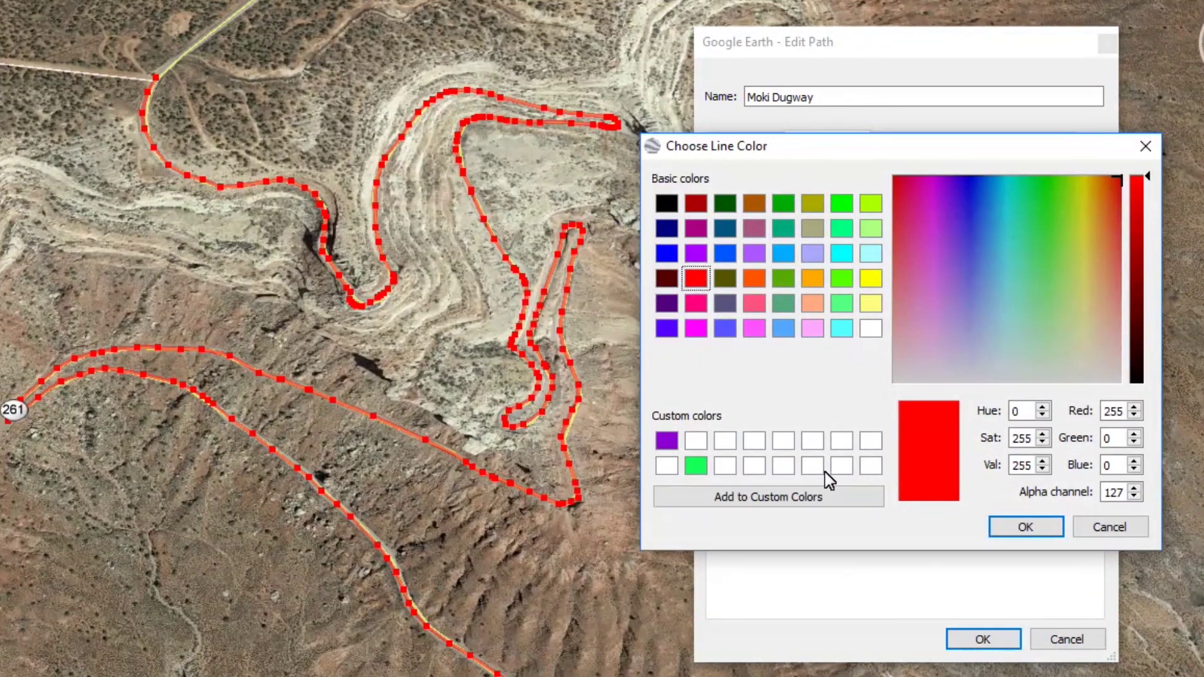
click(704, 202)
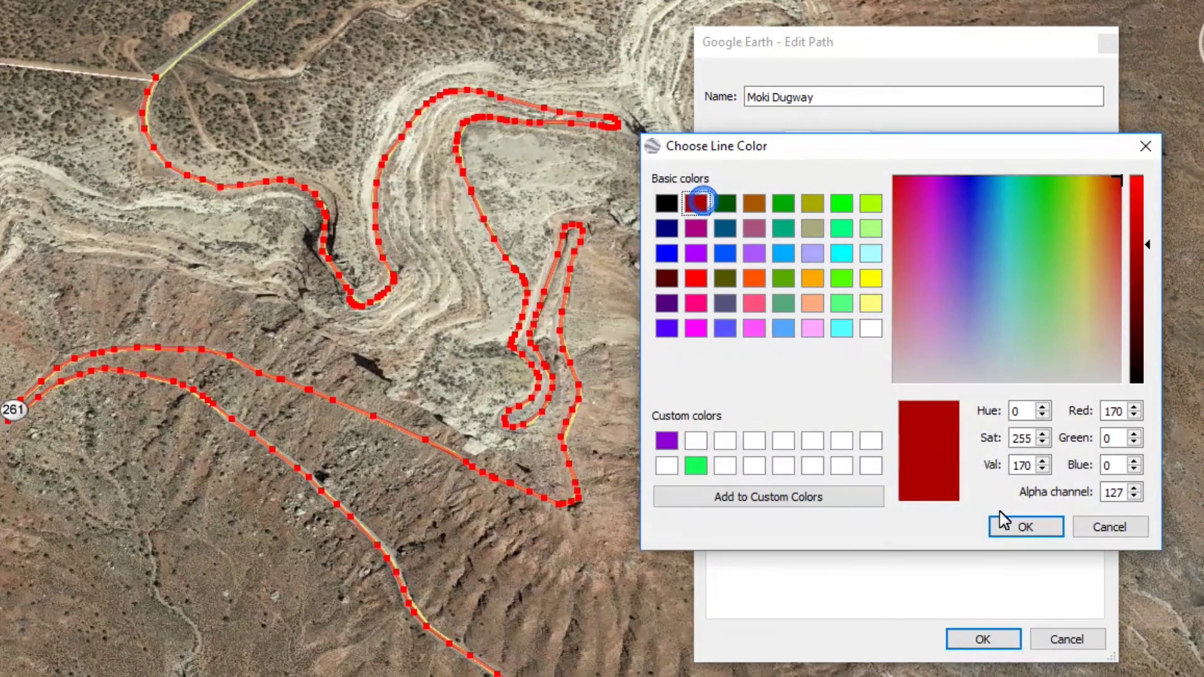
click(1025, 527)
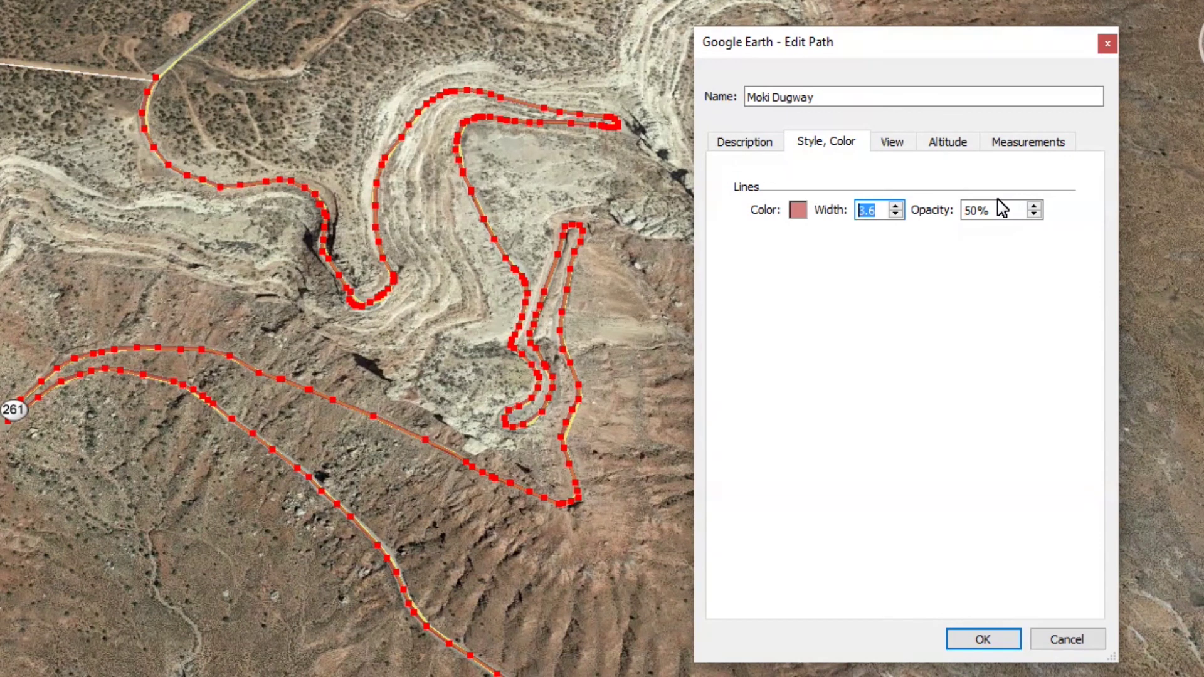
Set the line opacity to 100% and save the restyled path
click(1033, 215)
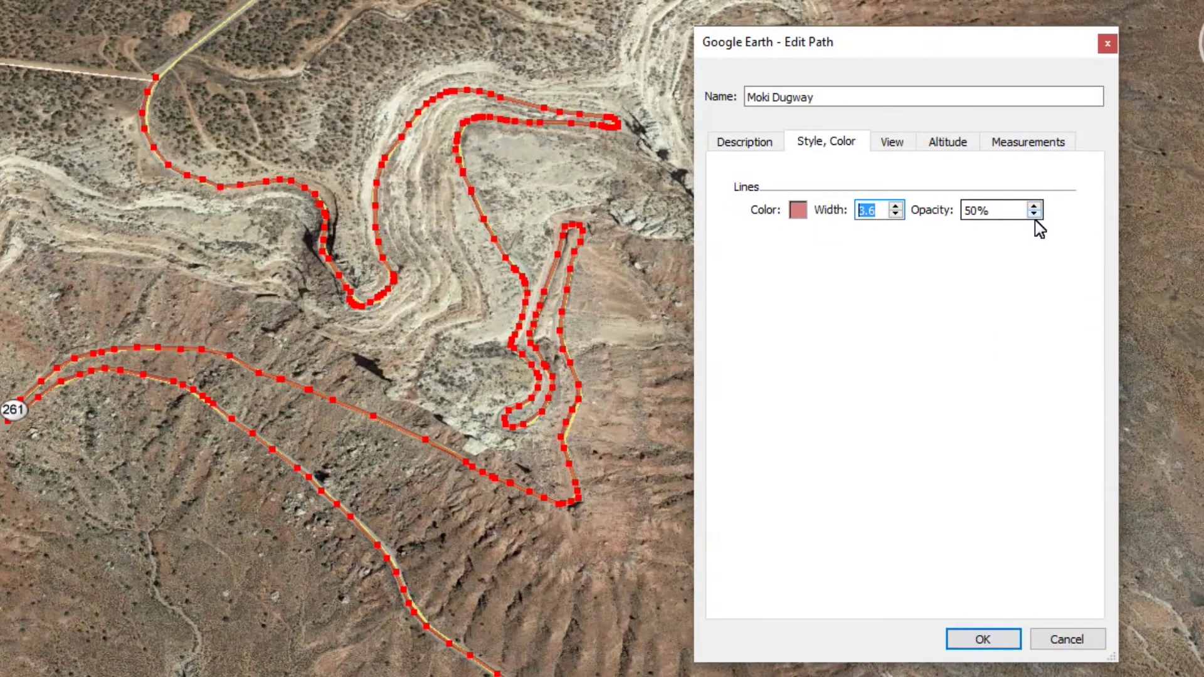
click(1033, 216)
click(1022, 211)
text(100)
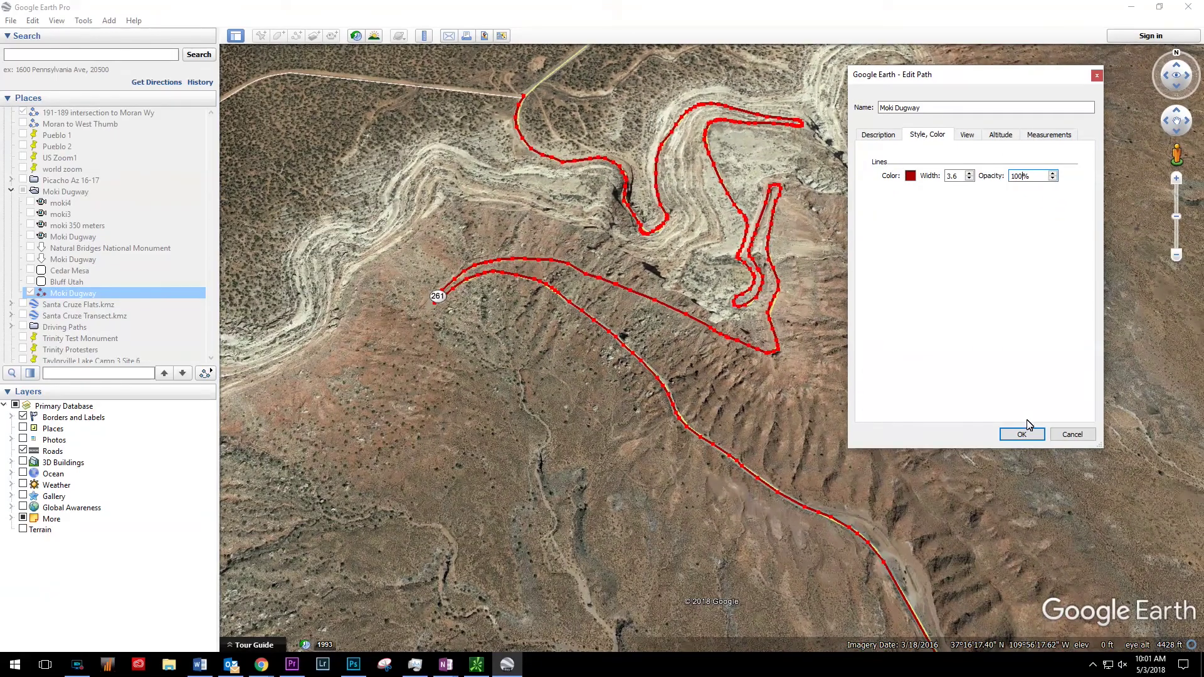
click(1022, 434)
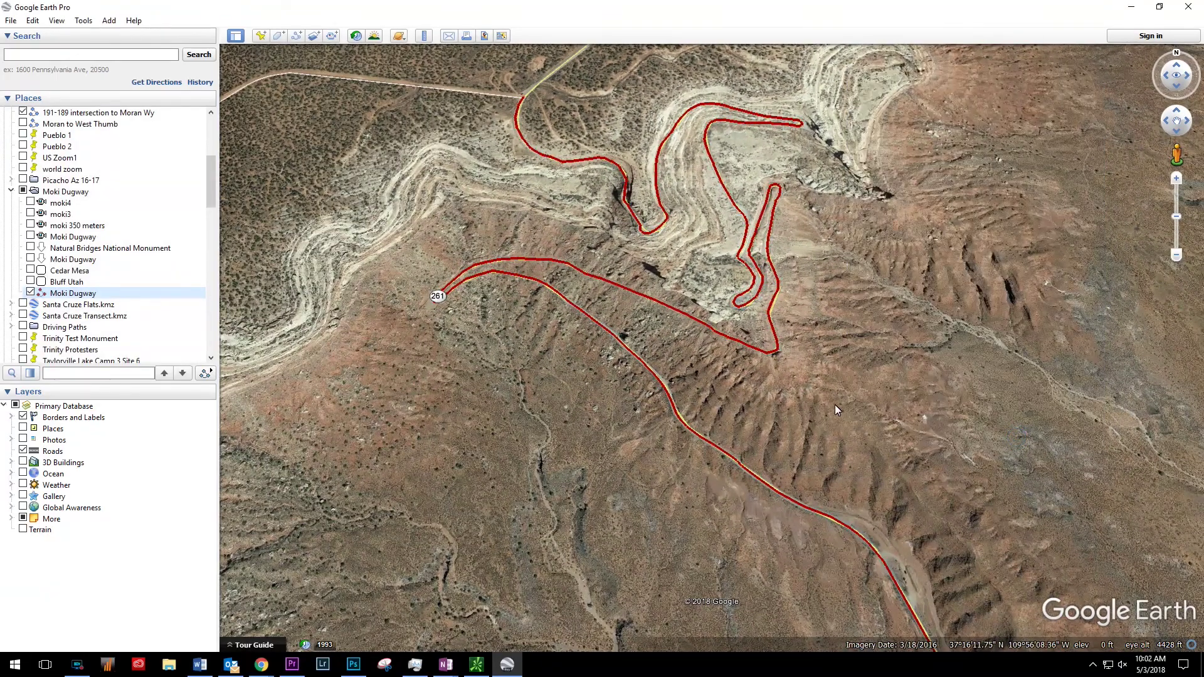
Zoom to the Mulie Point Rd junction atop the Dugway and start a new path named Moki 2
scroll(831, 390, down, 2)
scroll(828, 386, down, 3)
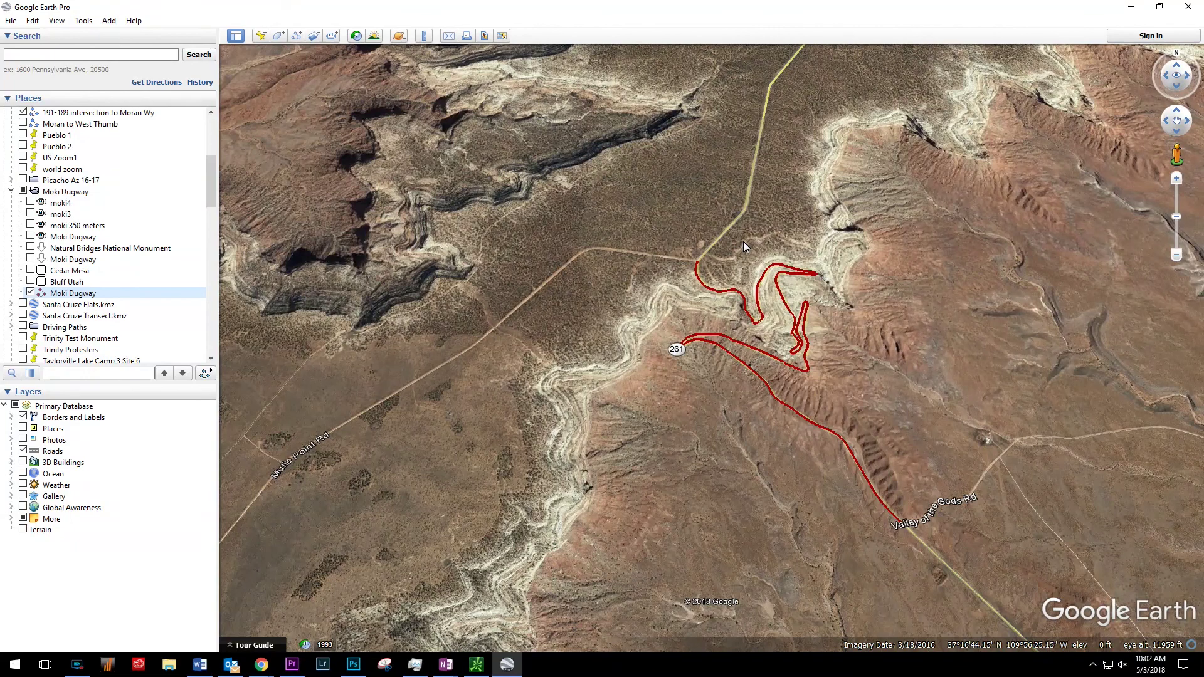
scroll(743, 242, up, 5)
key(ctrl+shift+t)
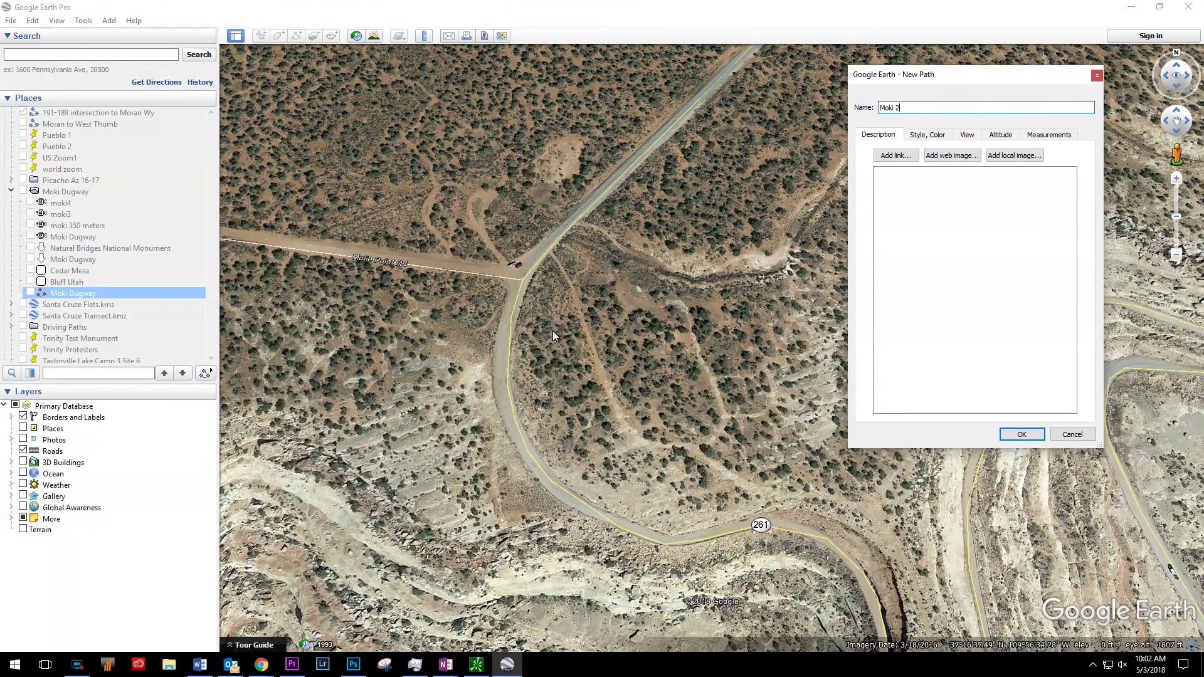
Name the new path 'Moki 2' and trace it from the Mulie Point Rd junction down the road
text(Moki 2)
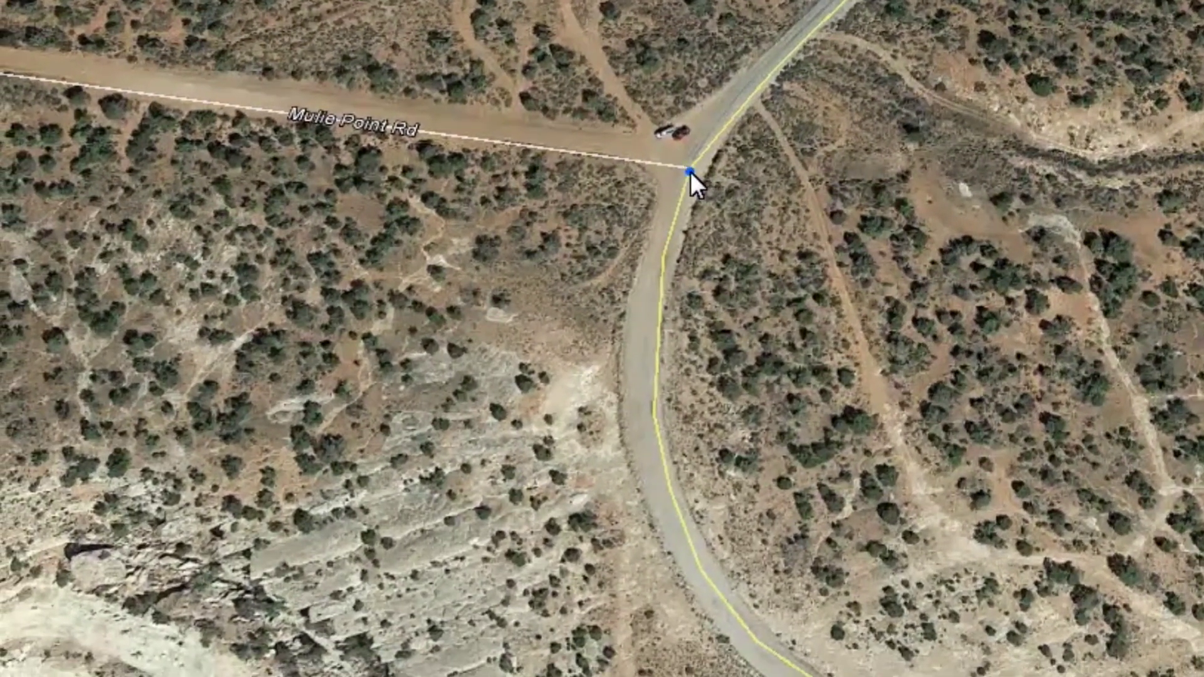
click(523, 280)
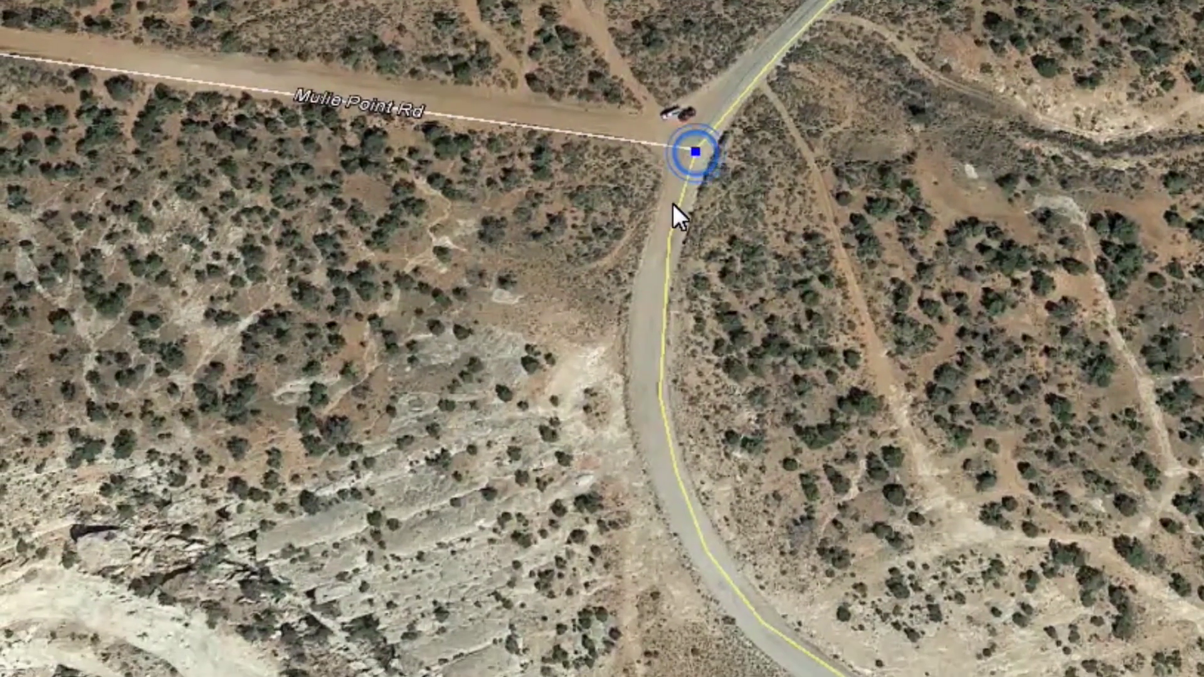
click(666, 233)
click(646, 351)
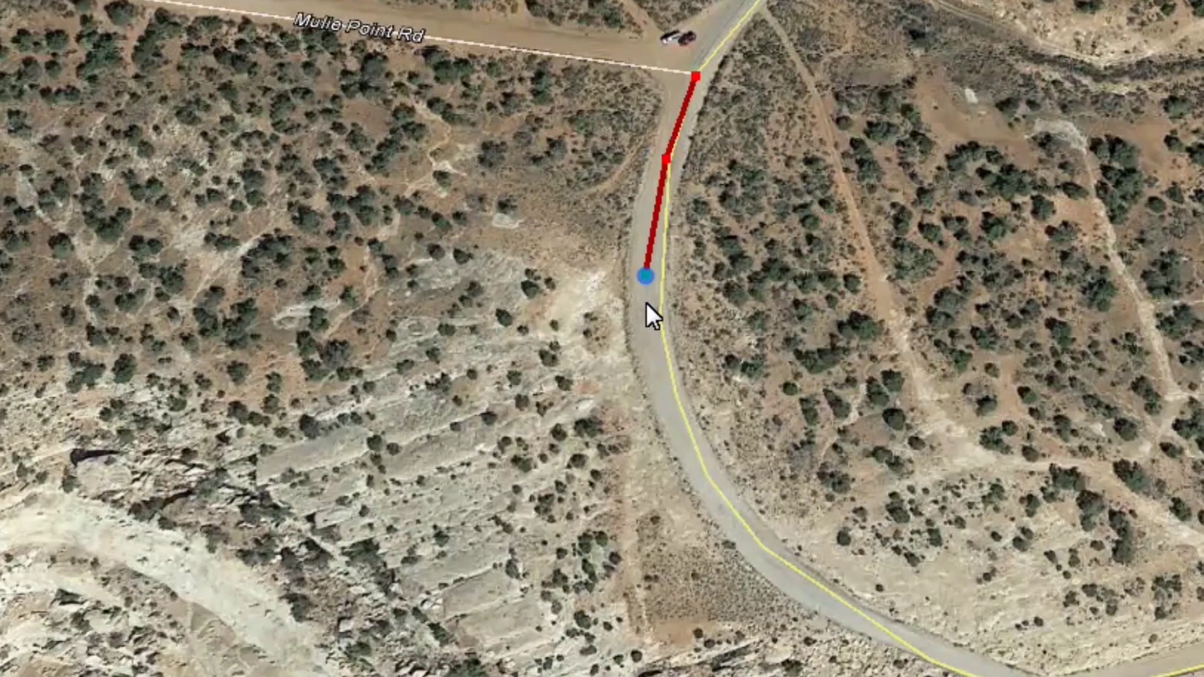
click(666, 398)
click(736, 523)
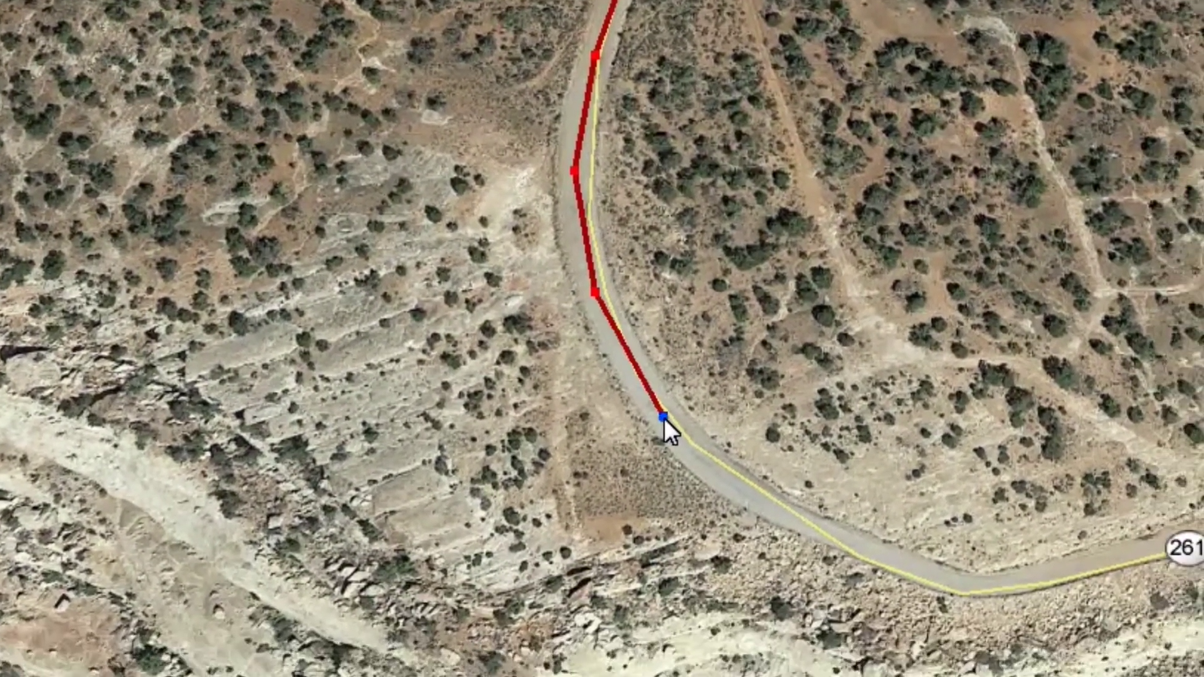
click(740, 483)
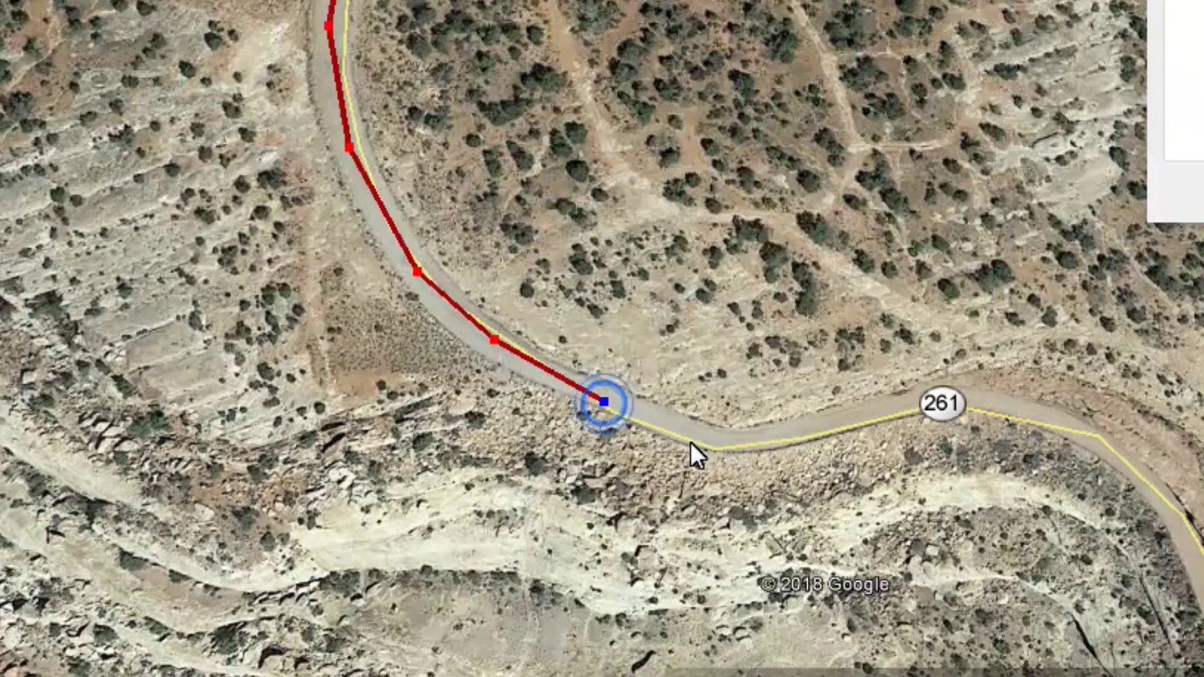
click(717, 442)
Extend the Moki 2 path past the 261 marker to the road's edge and save it
click(855, 418)
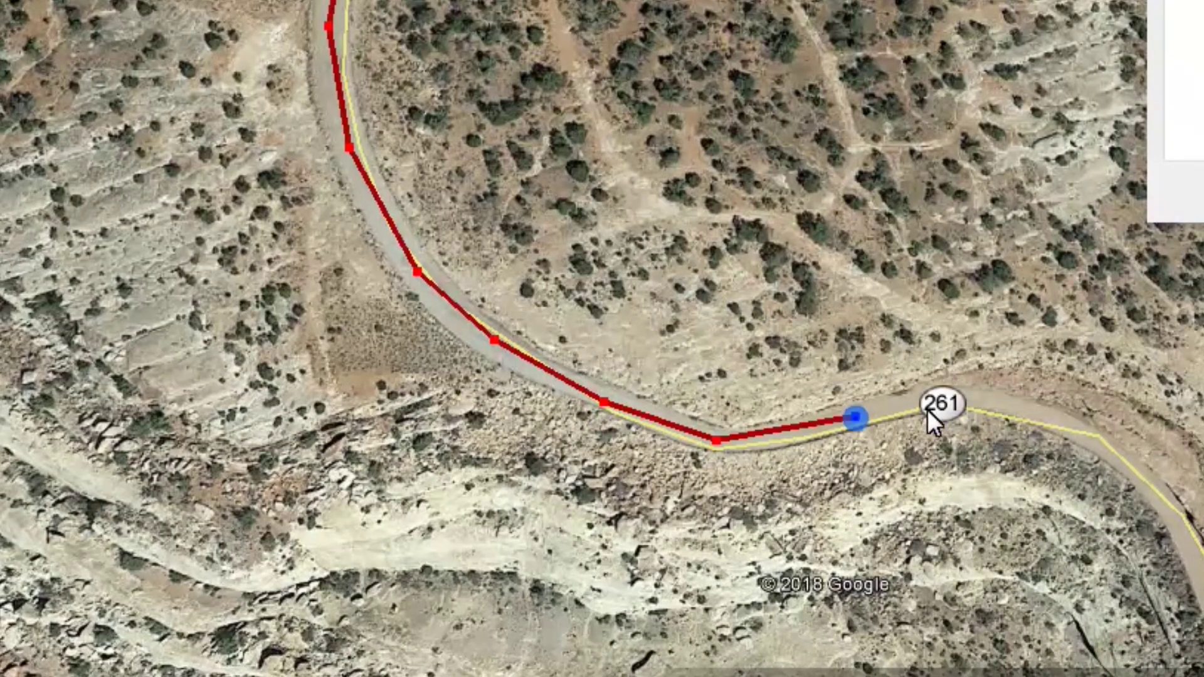
click(927, 410)
click(1008, 414)
click(1055, 428)
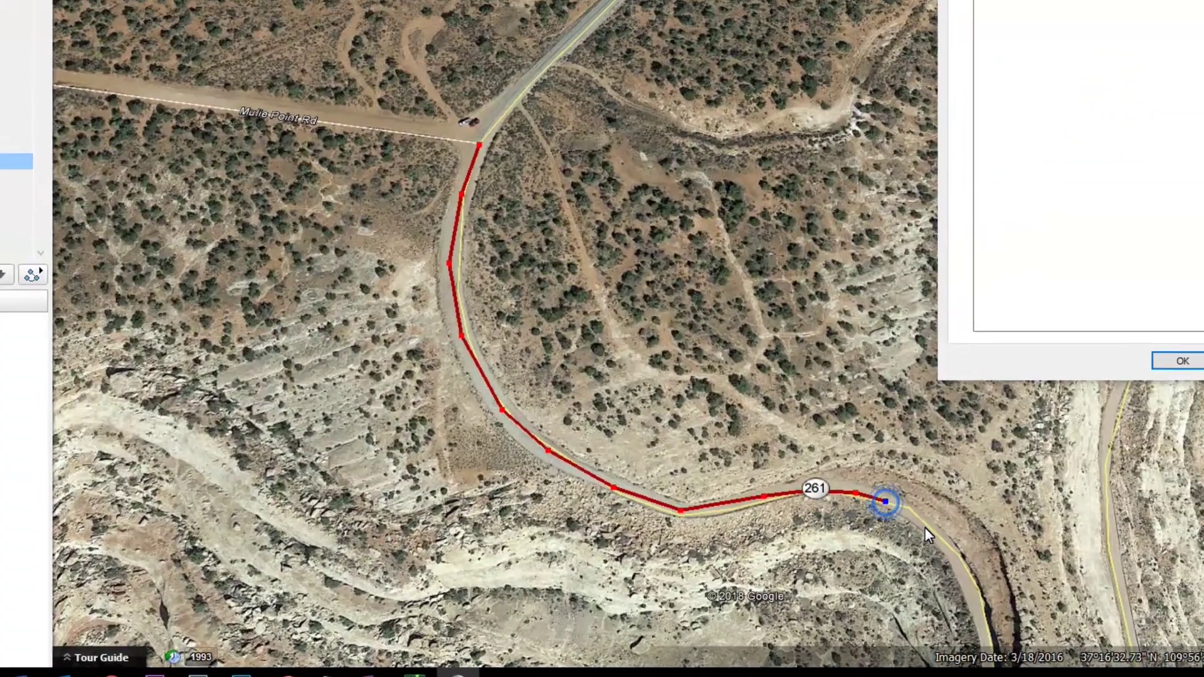
click(926, 527)
click(955, 560)
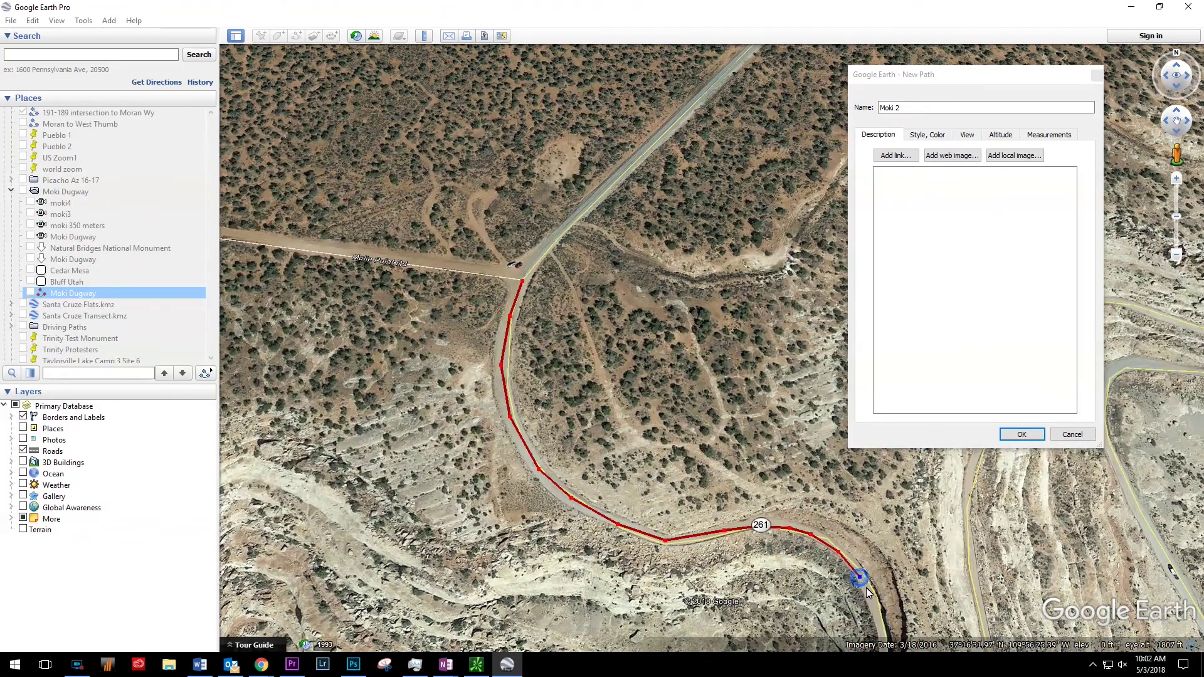
click(873, 604)
scroll(615, 303, down, 3)
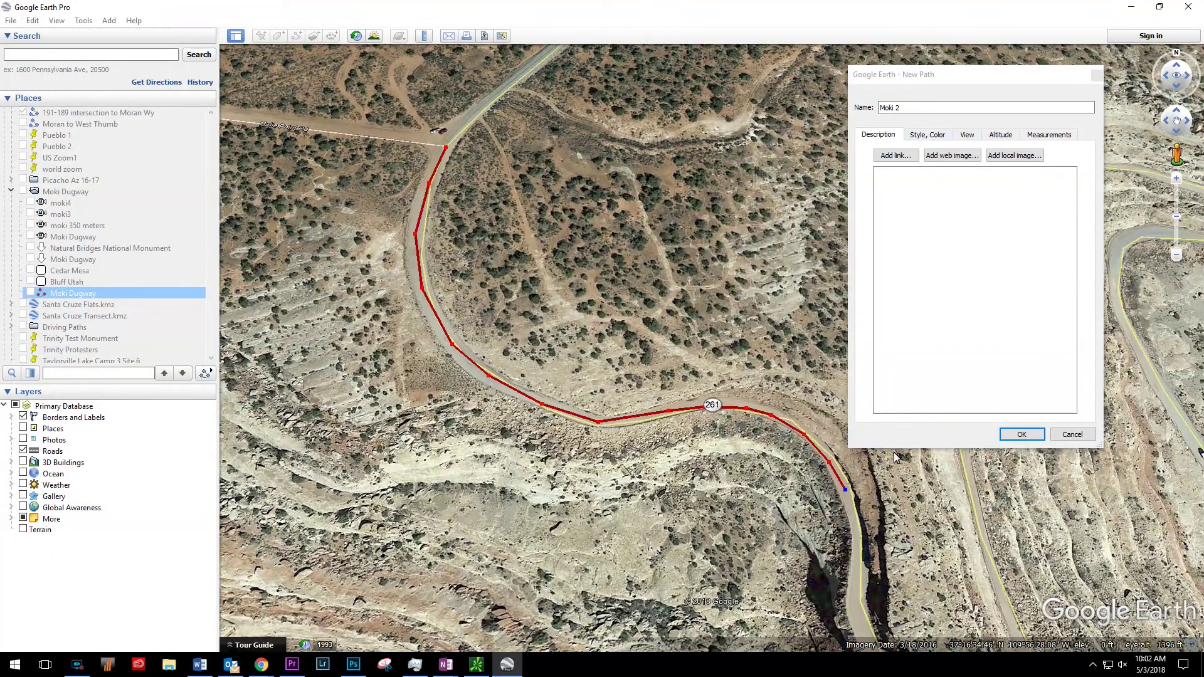
click(1020, 436)
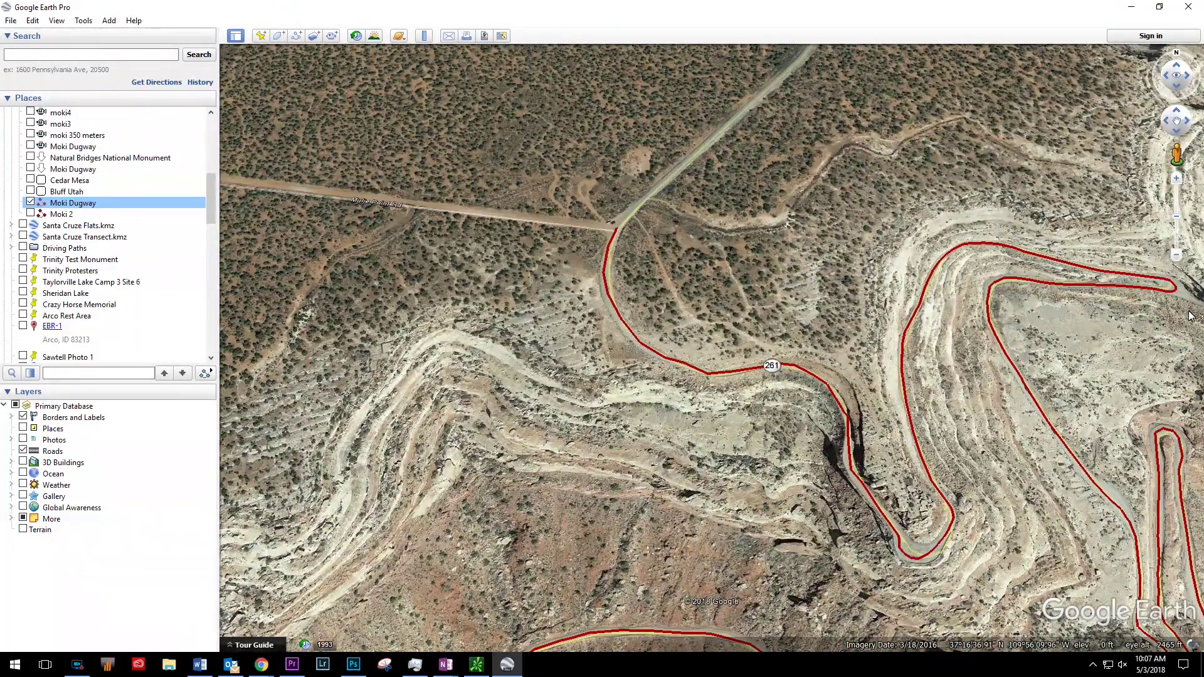
Zoom in on the Moki Dugway hairpin switchbacks and bring up the Moki Dugway path's context menu
scroll(931, 562, up, 3)
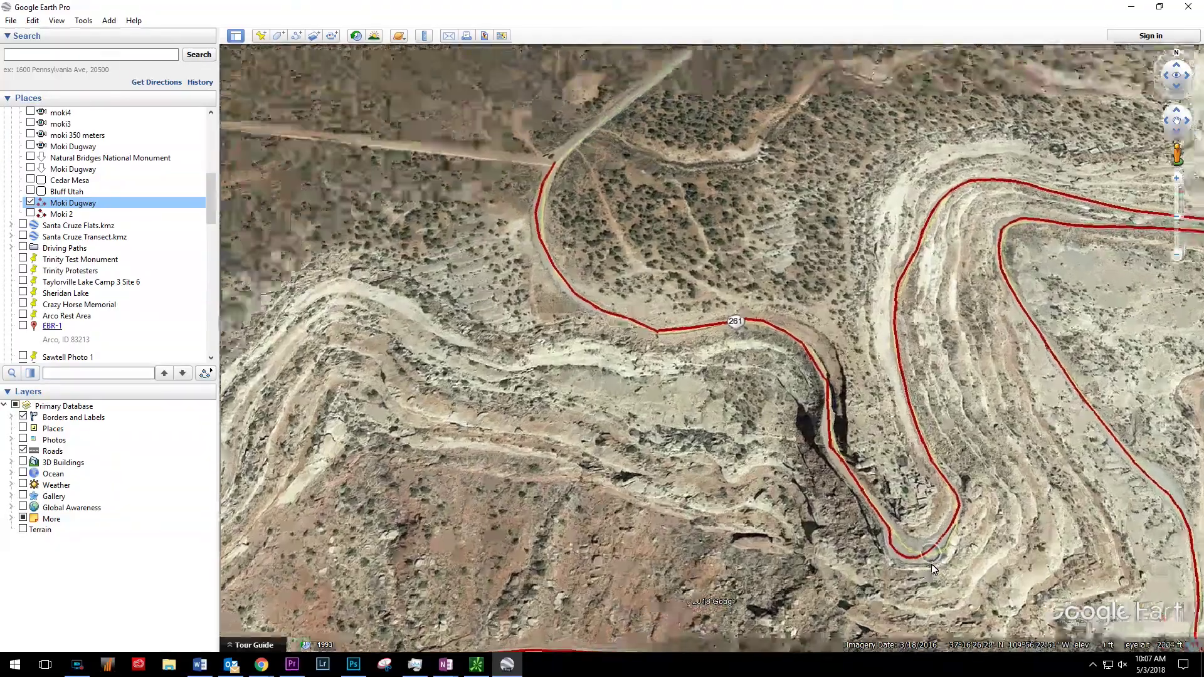
scroll(932, 568, up, 3)
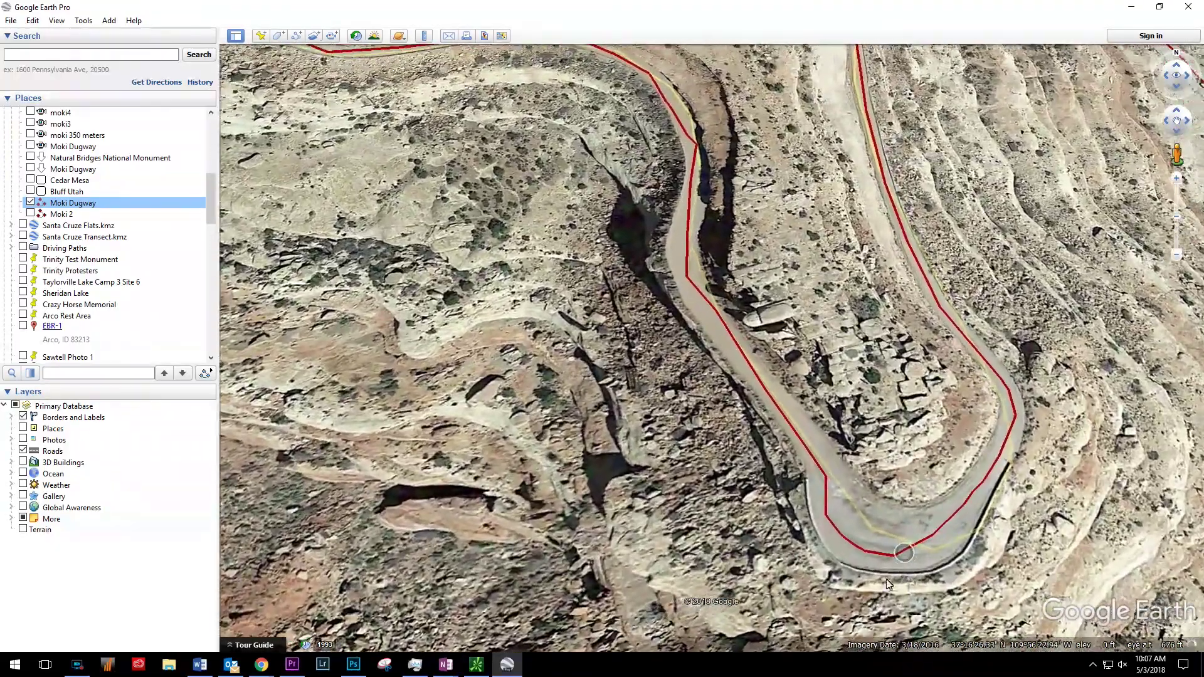
scroll(891, 588, up, 2)
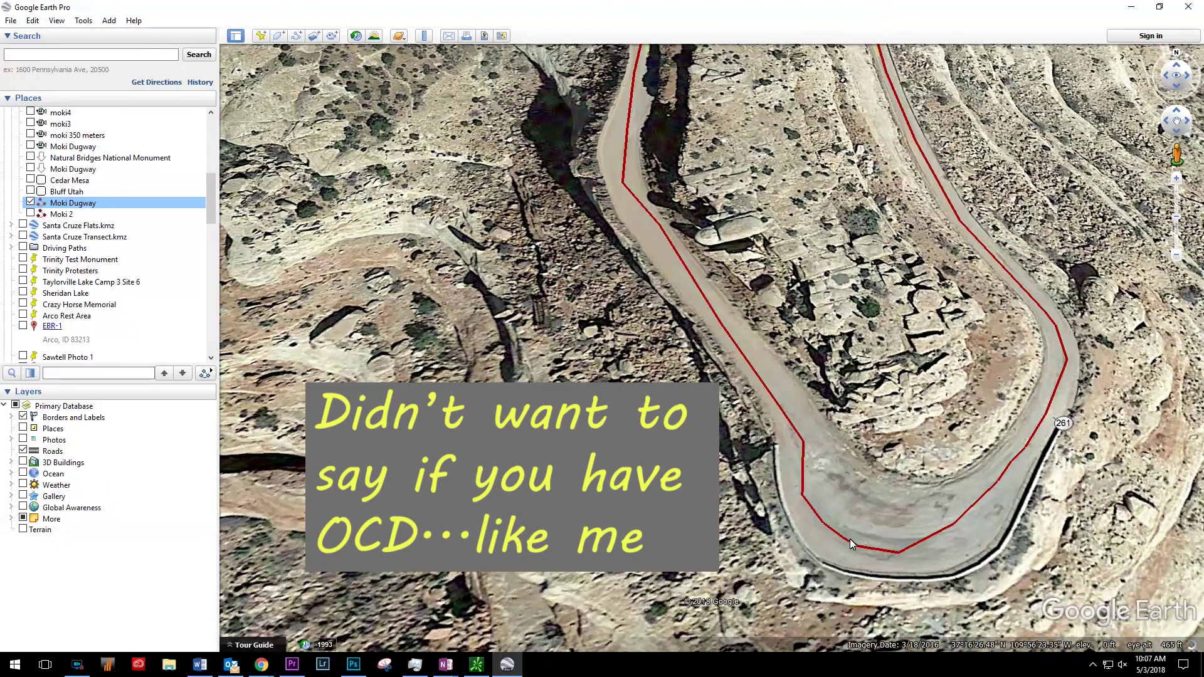
scroll(847, 565, up, 2)
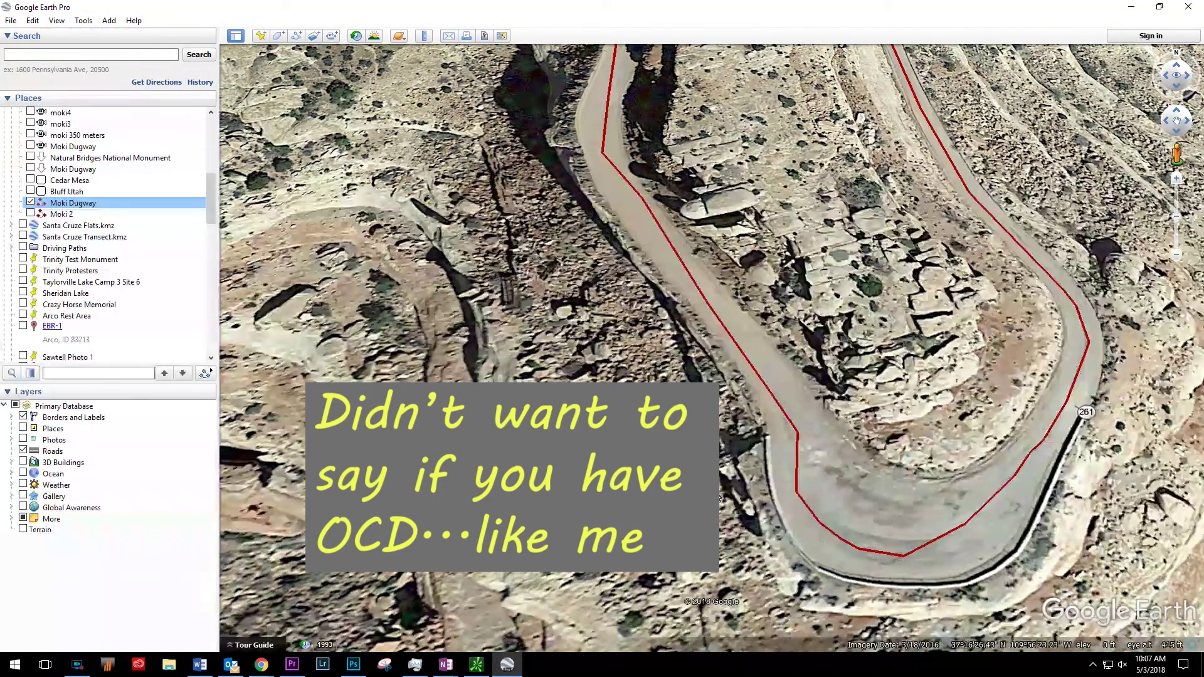
right_click(91, 205)
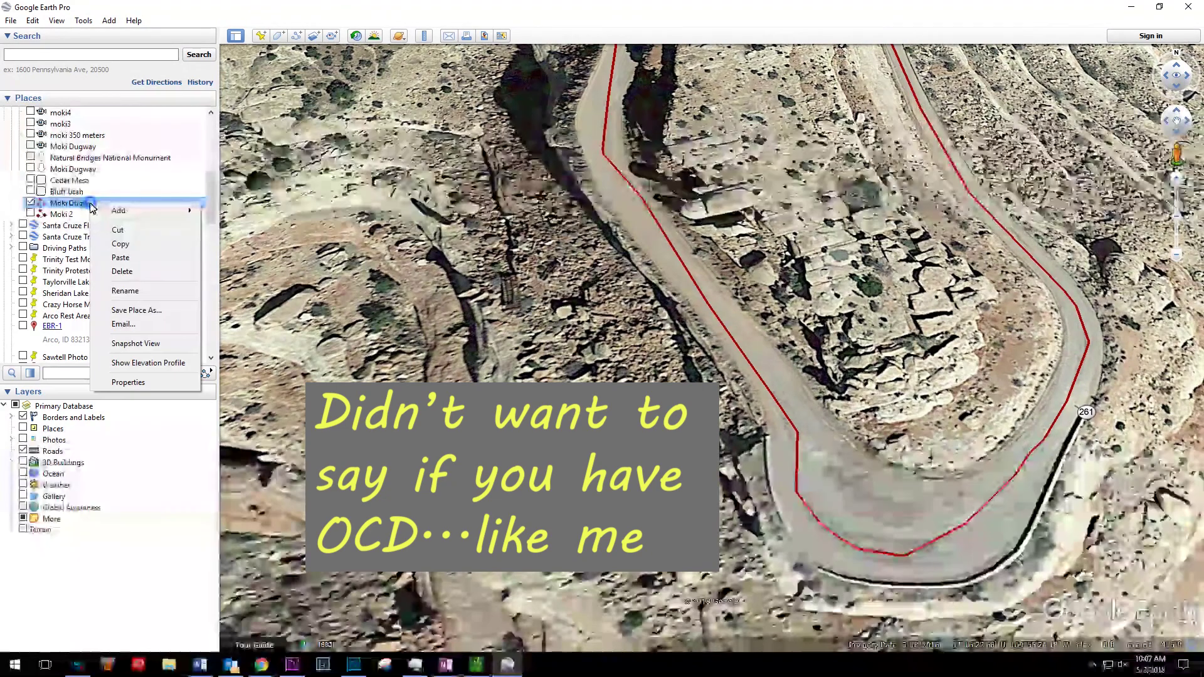
In Moki Dugway's properties, move and delete hairpin vertices so the line follows Route 261's curve
click(137, 382)
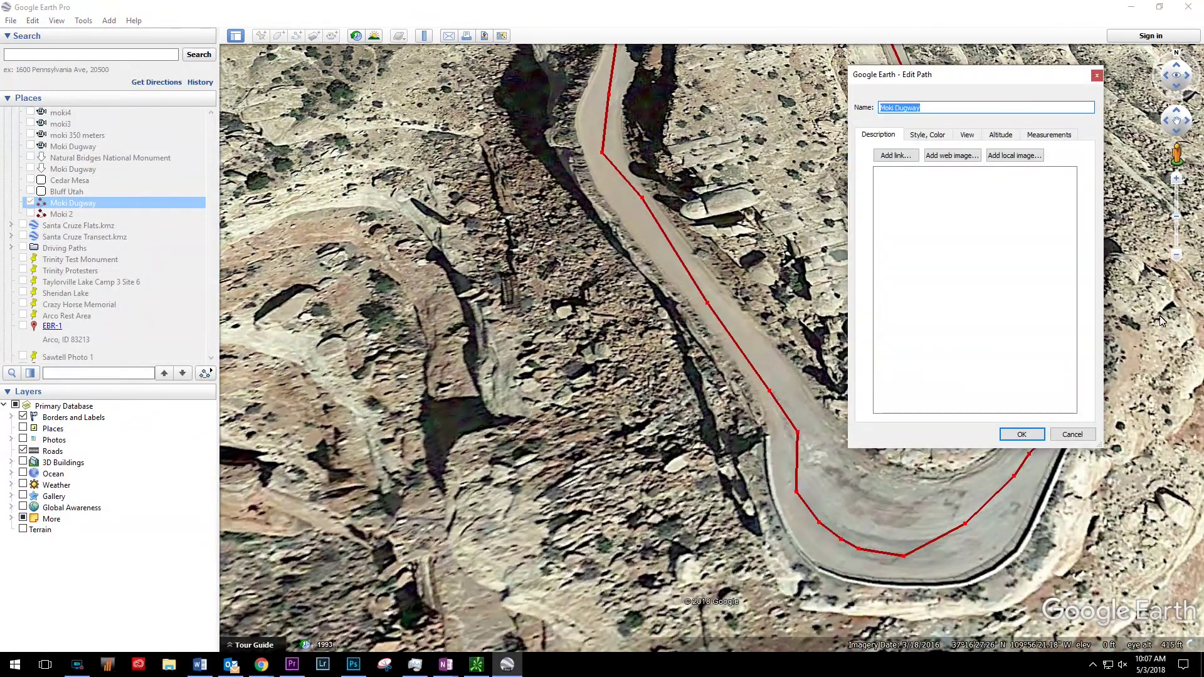
drag(1019, 81, 449, 244)
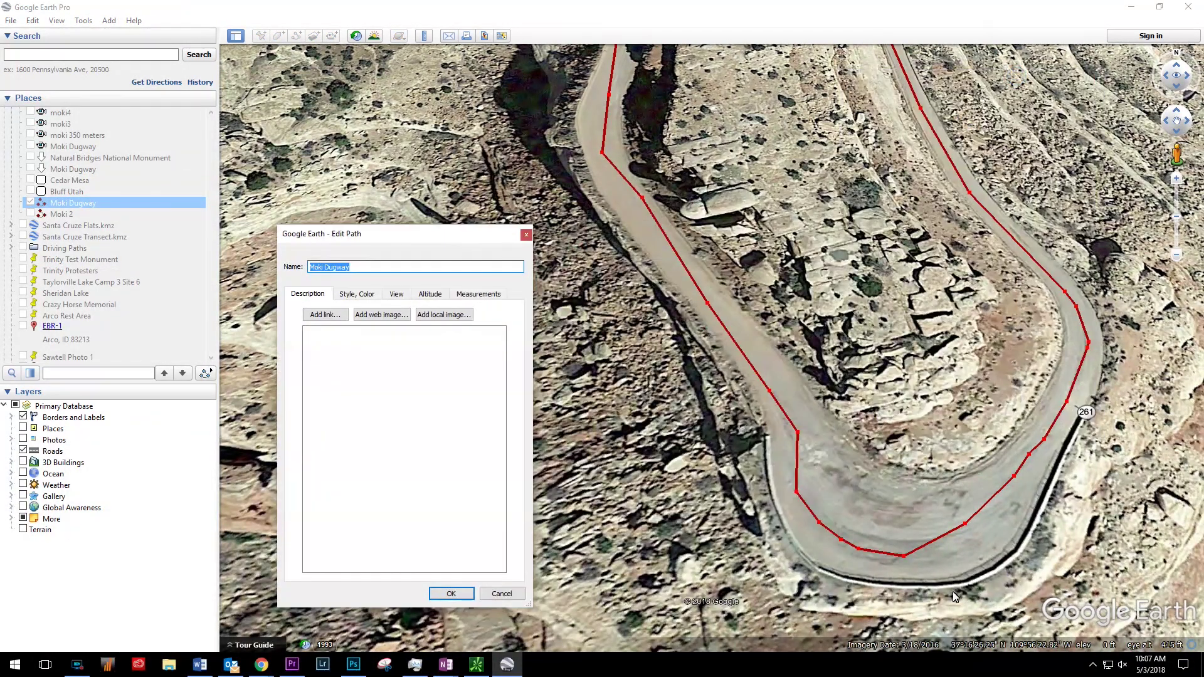
drag(990, 520, 1013, 489)
right_click(917, 503)
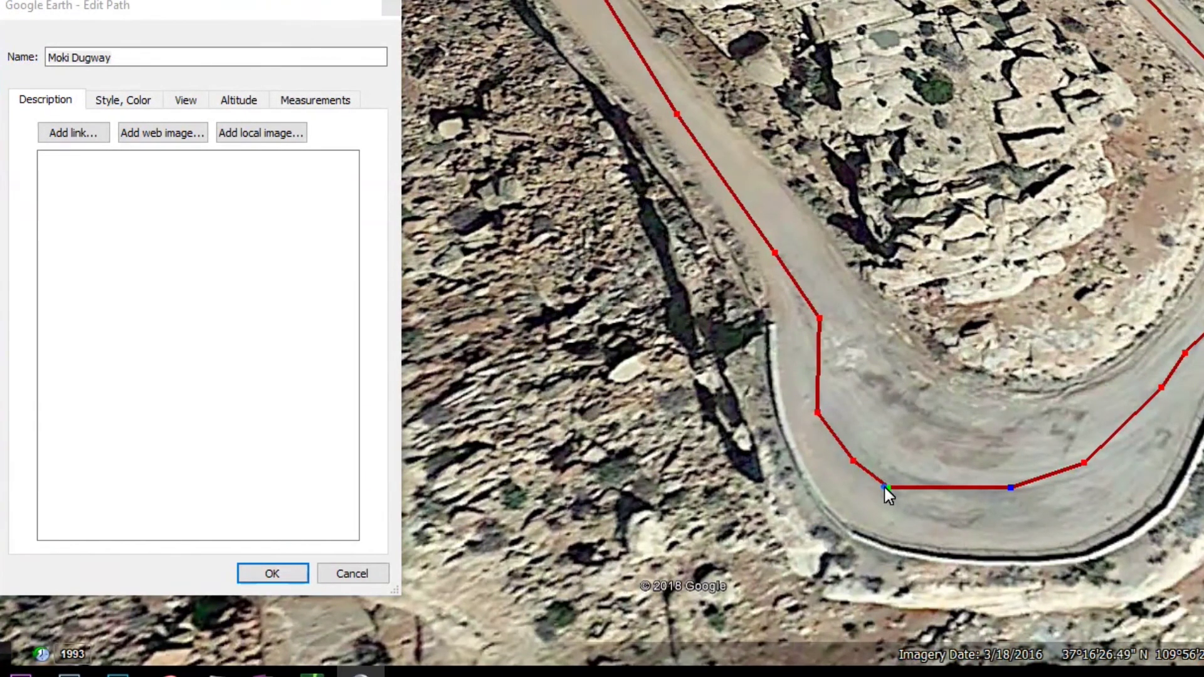
drag(888, 487, 922, 472)
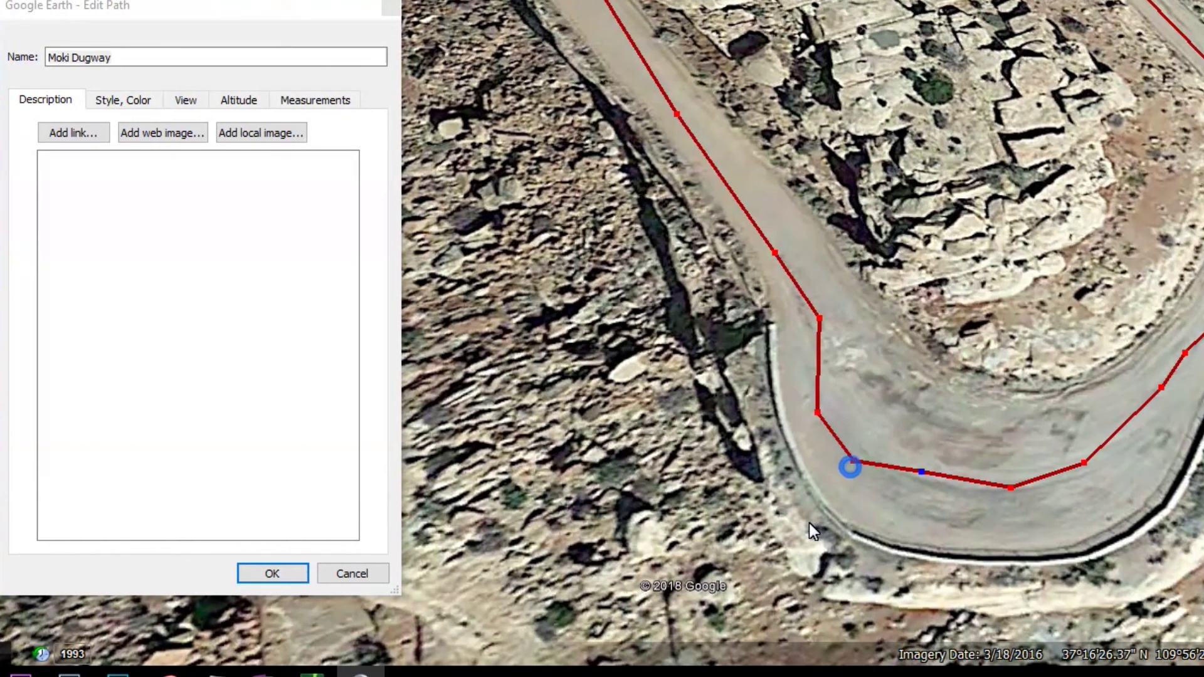
key(Delete)
right_click(852, 461)
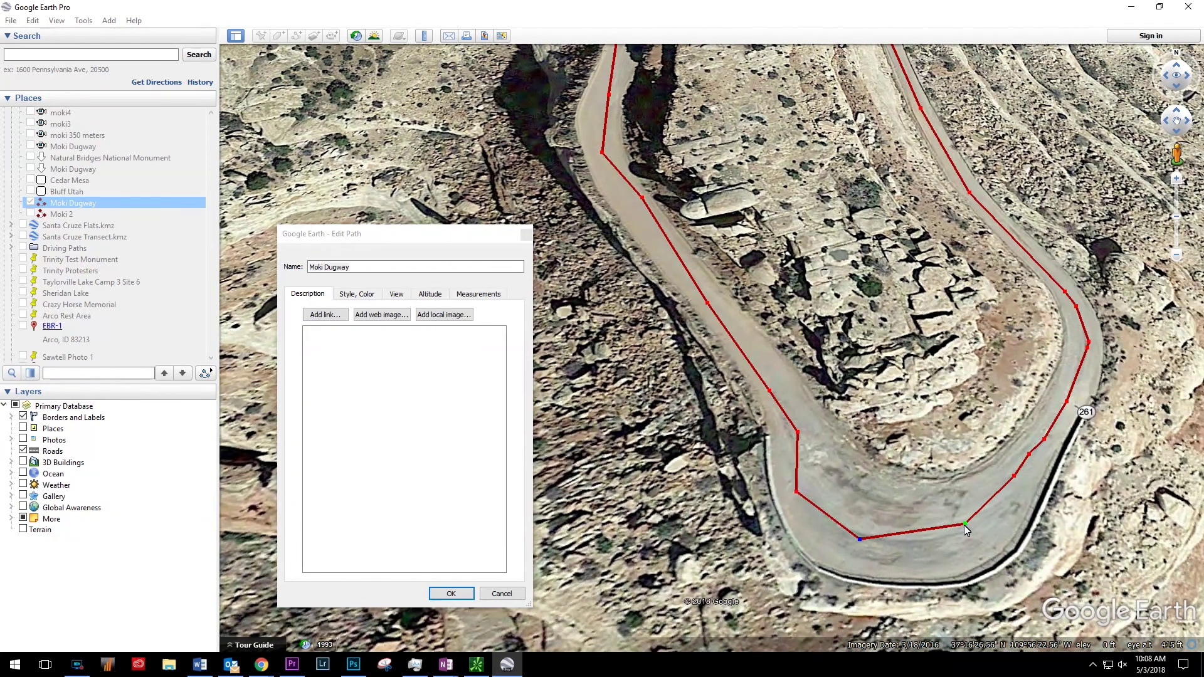
key(Return)
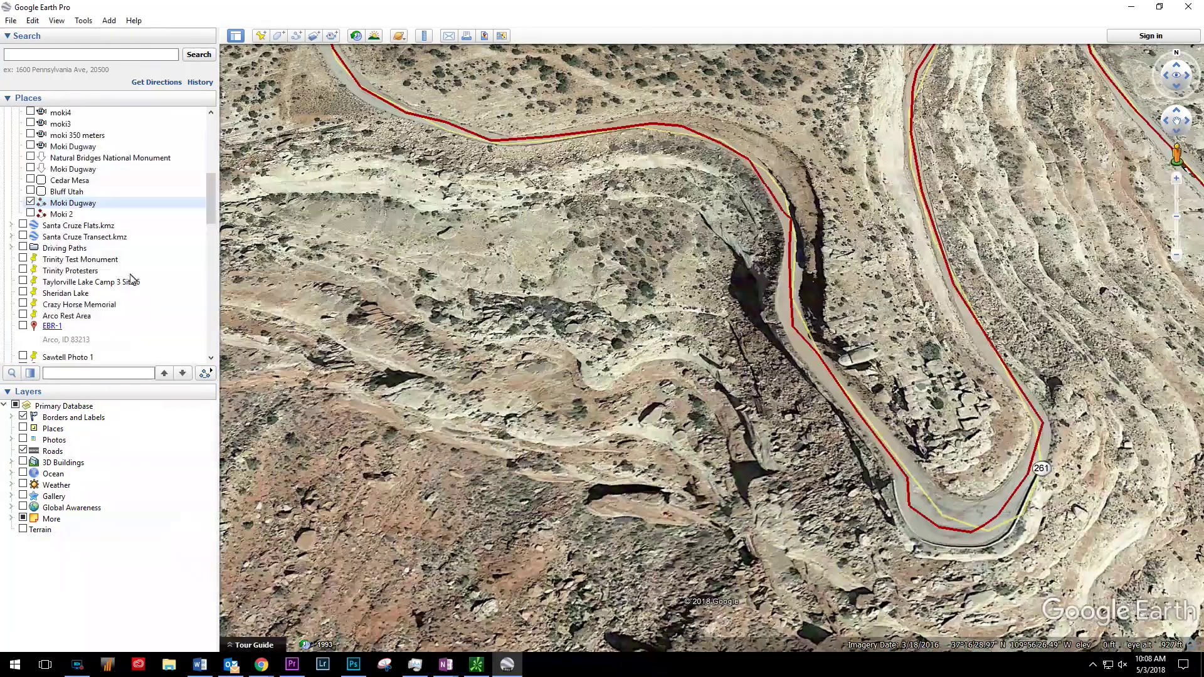
Show the Moki Dugway elevation profile (3.28 mi, 5,304–6,427 ft) and play its fly-along tour
right_click(82, 207)
click(136, 369)
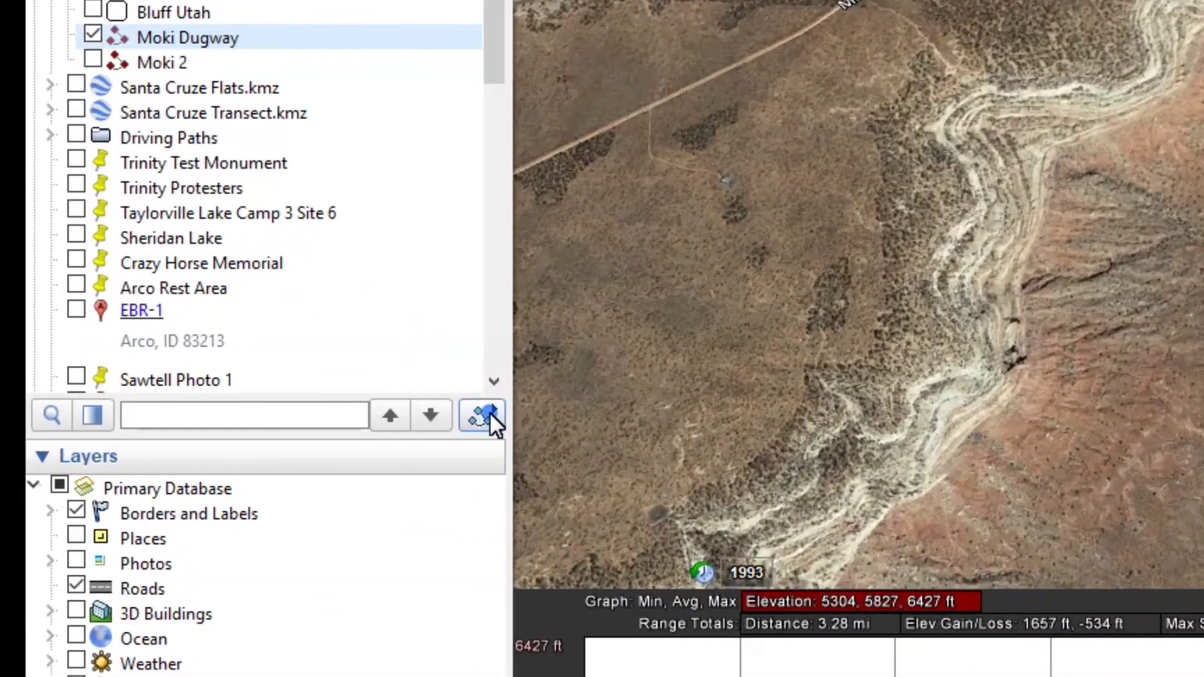
click(206, 372)
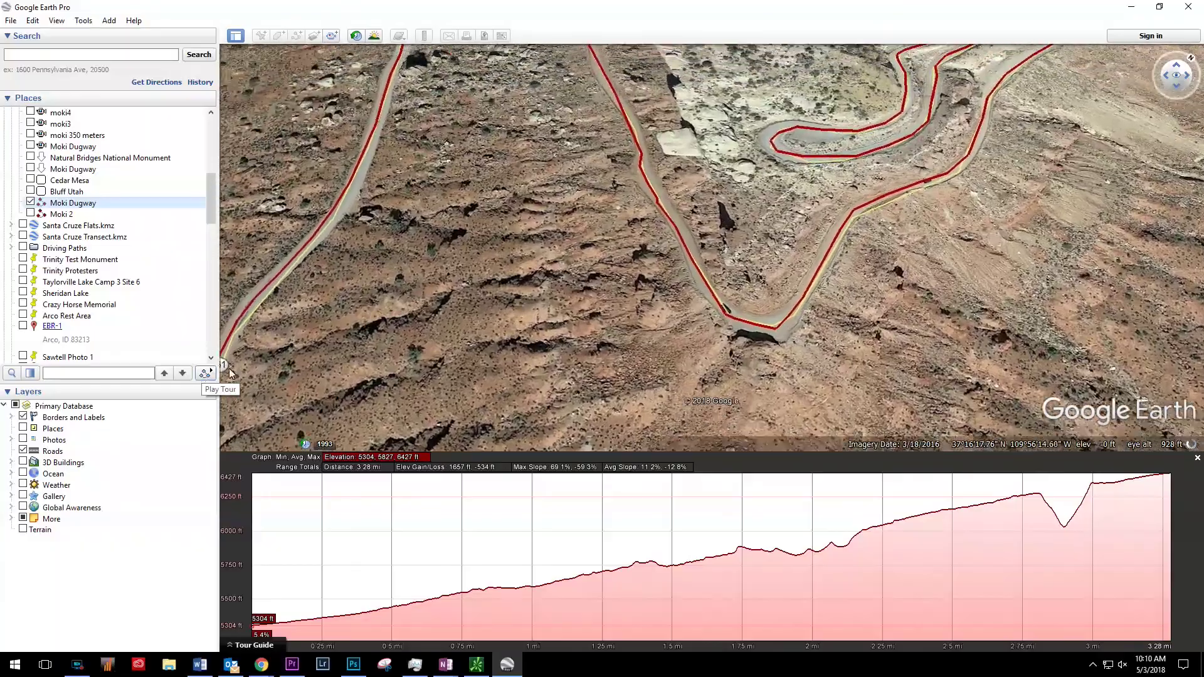
Cancel saving the new tour and replay the saved moki4 tour from Places
mouse_move(292, 355)
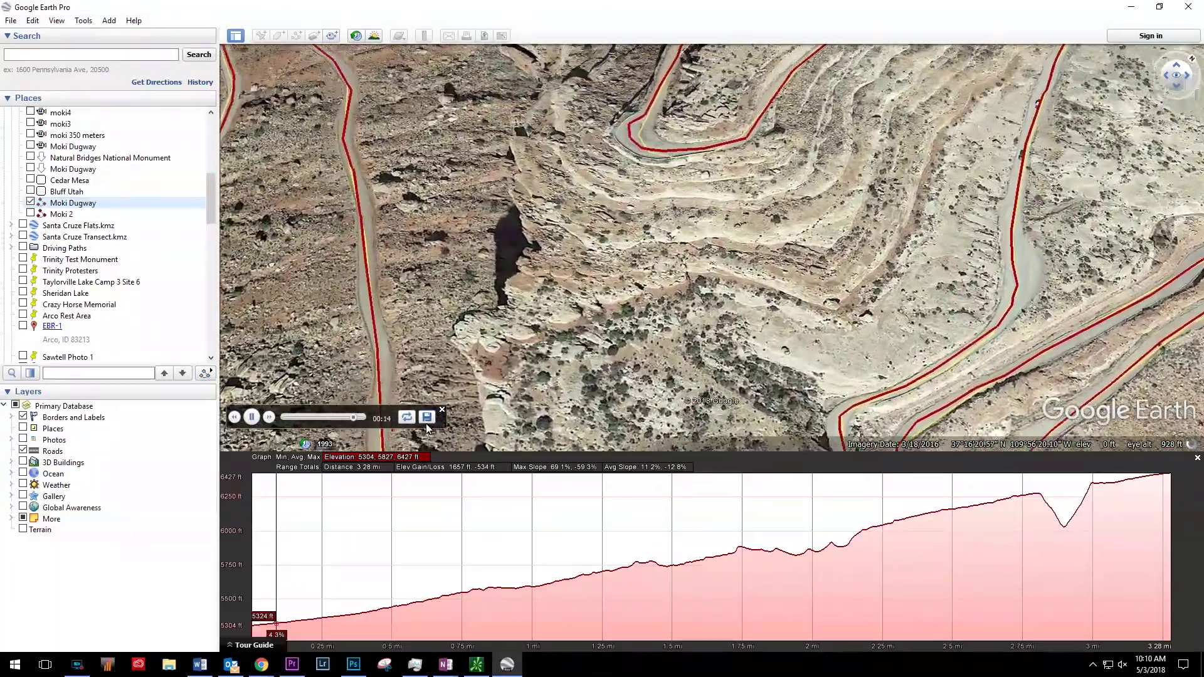
click(426, 417)
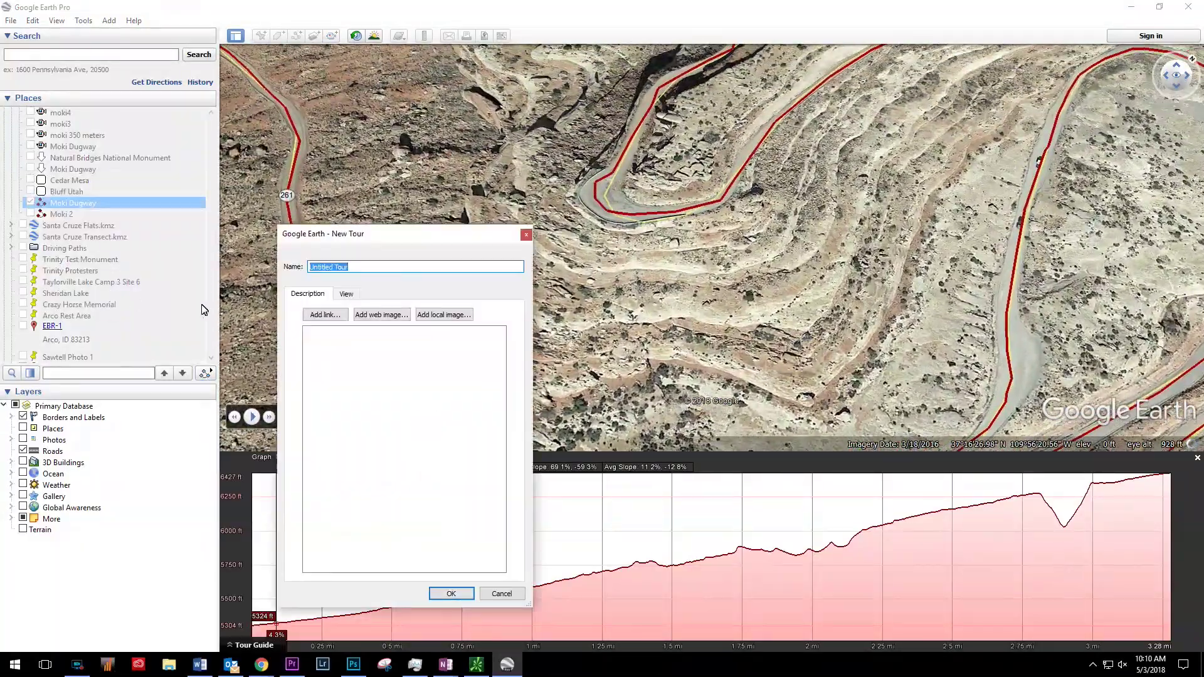
click(526, 236)
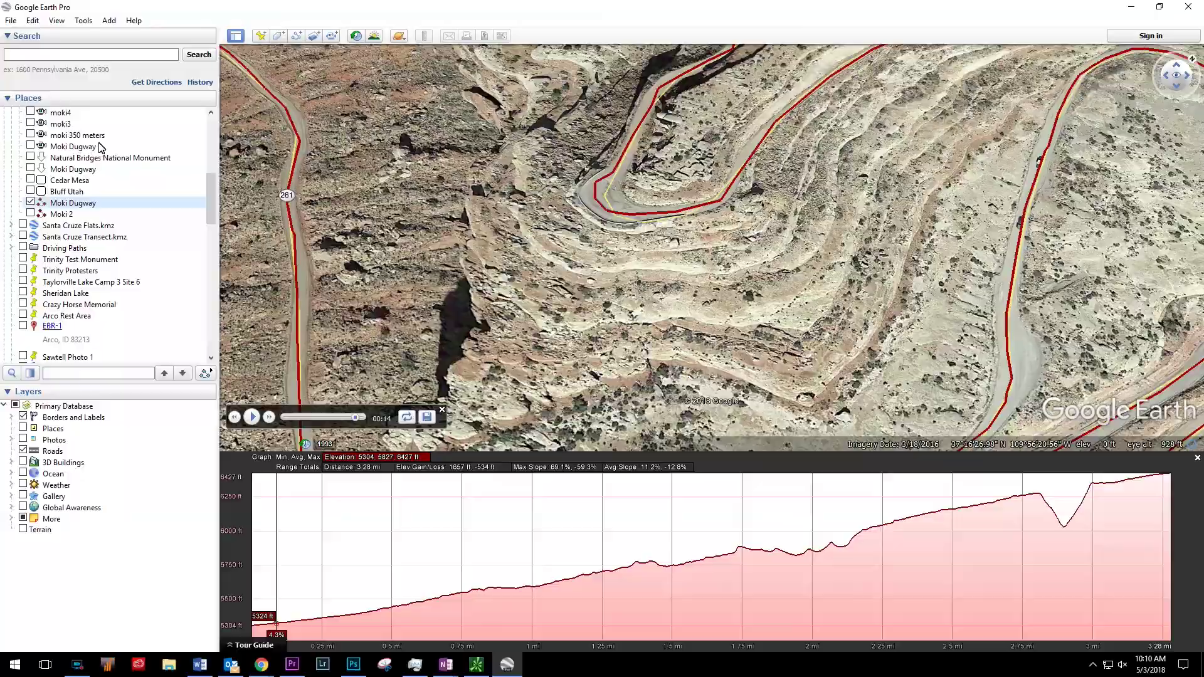
double_click(75, 113)
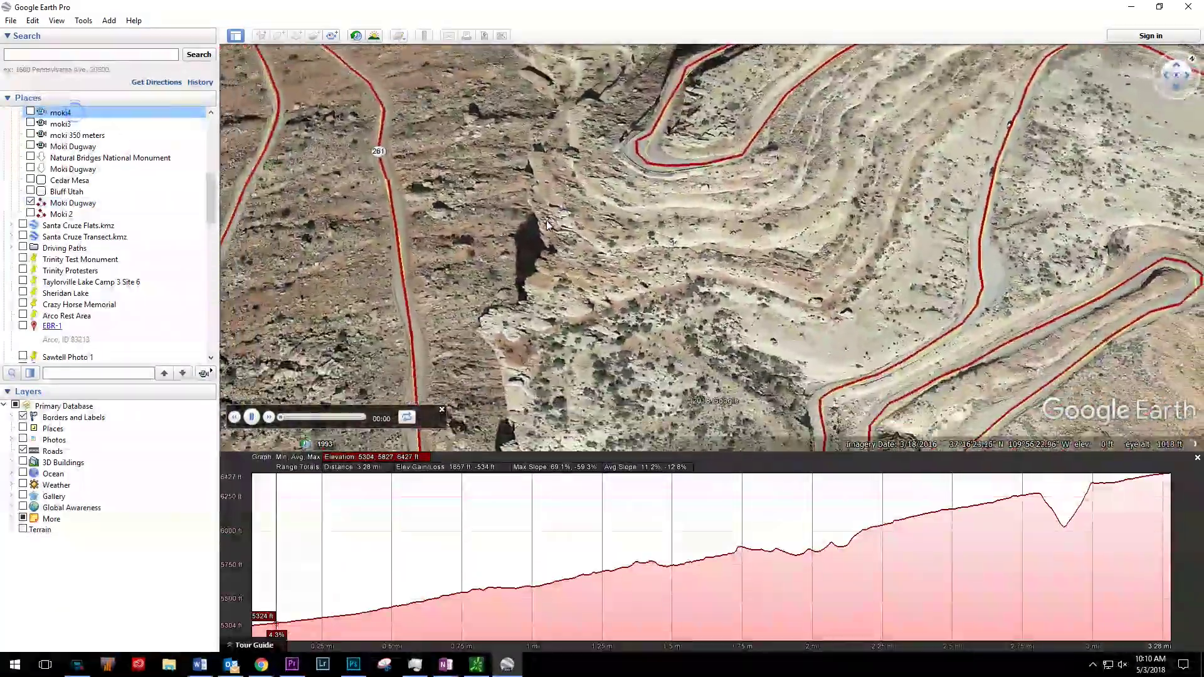